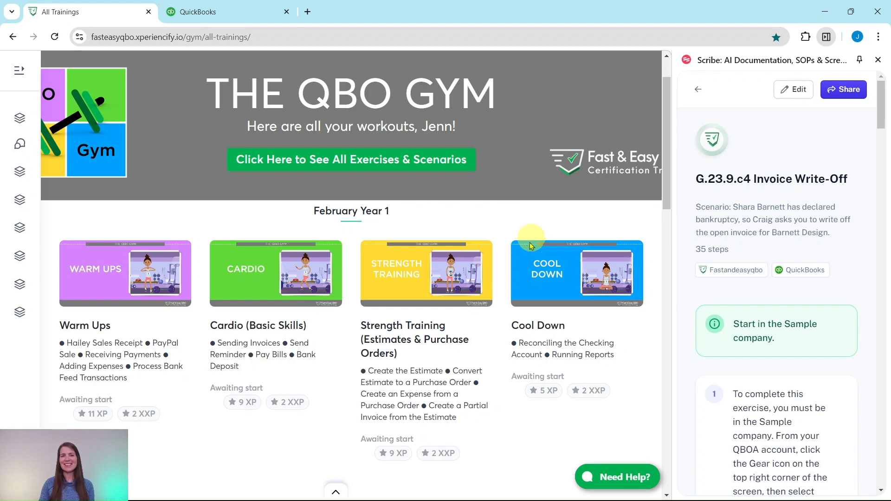
Open the September Year 1 Cardio workout that covers the invoice write-off from the QBO Gym trainings
scroll(494, 253, down, 15)
scroll(487, 250, down, 20)
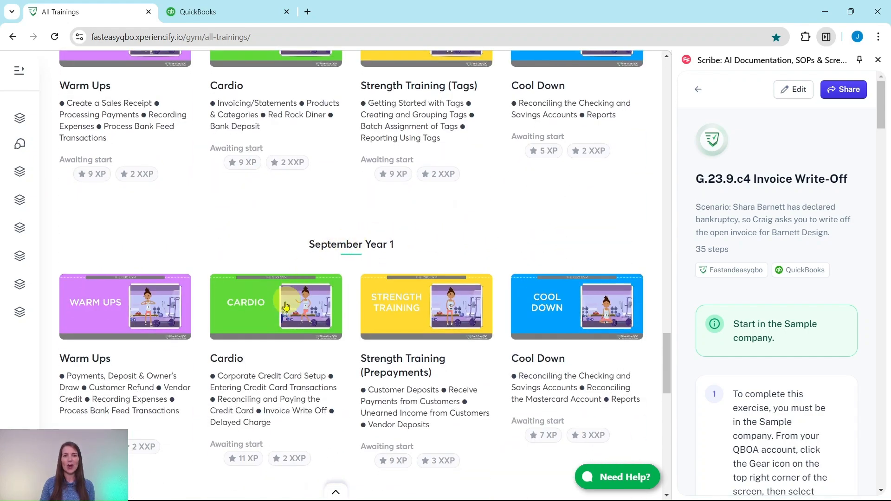
click(262, 325)
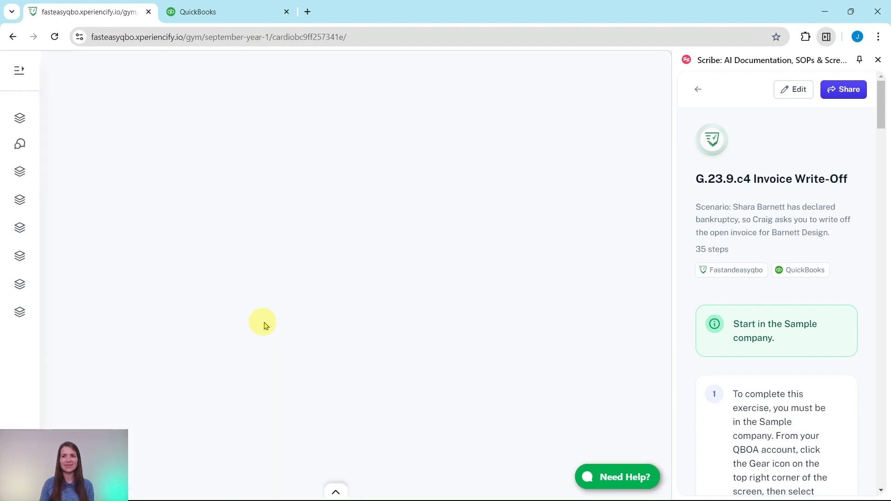
Look through the Cardio workout's quiz and hands-on exercises up to G.23.9.c4, and read the start of the Invoice Write-Off guide
scroll(238, 285, down, 1)
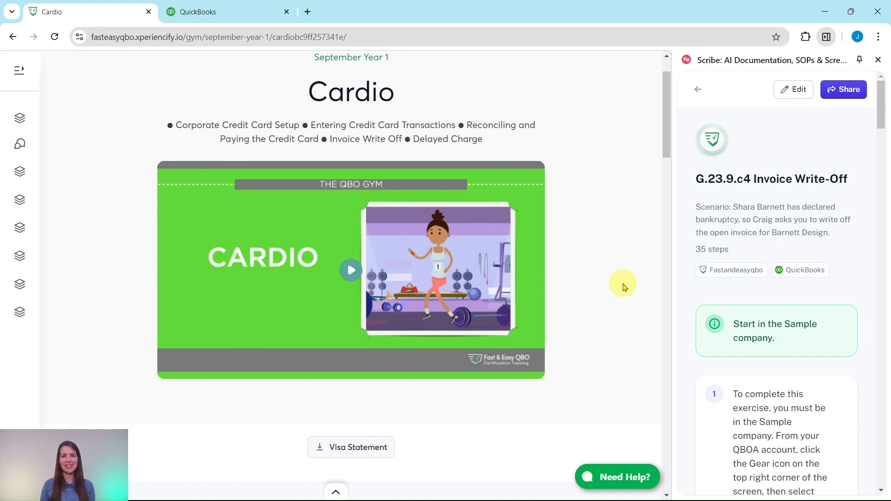
scroll(623, 287, down, 10)
scroll(623, 287, down, 1)
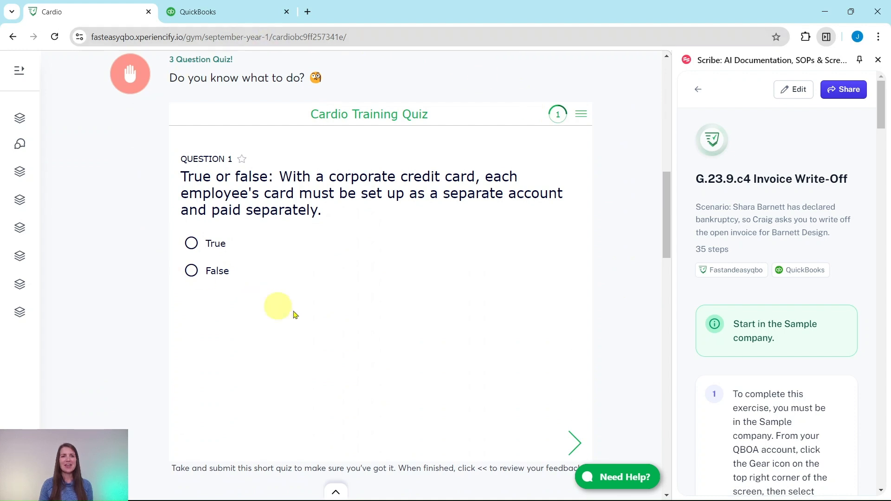
scroll(582, 258, down, 4)
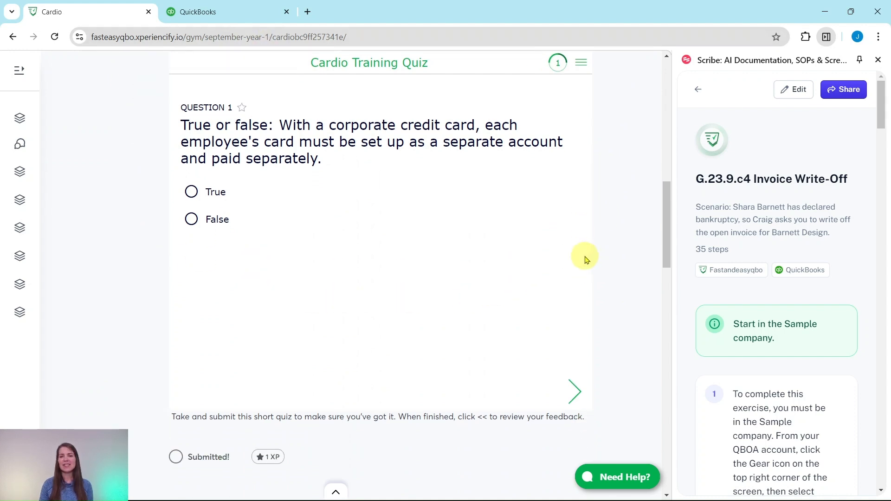
scroll(367, 315, down, 6)
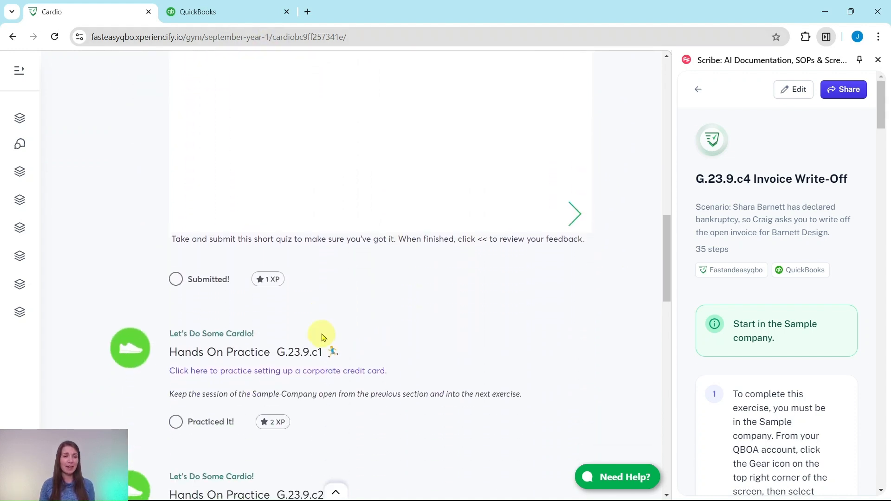
scroll(366, 321, down, 3)
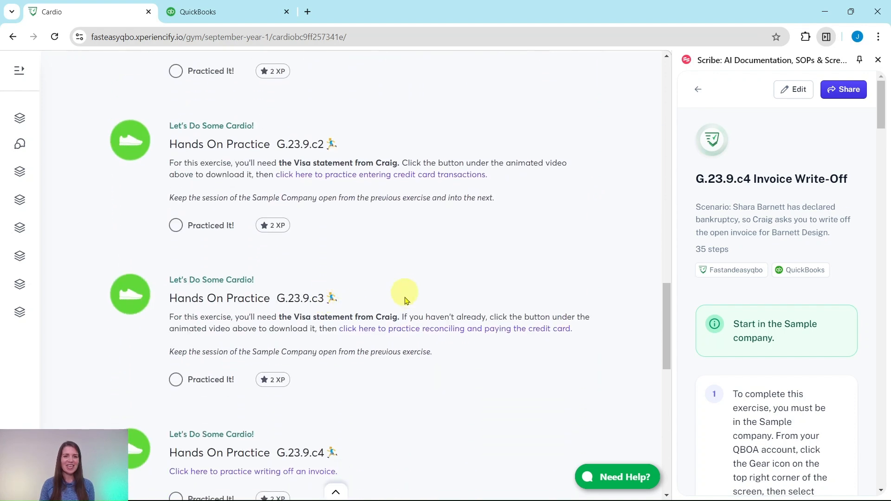
scroll(333, 369, down, 8)
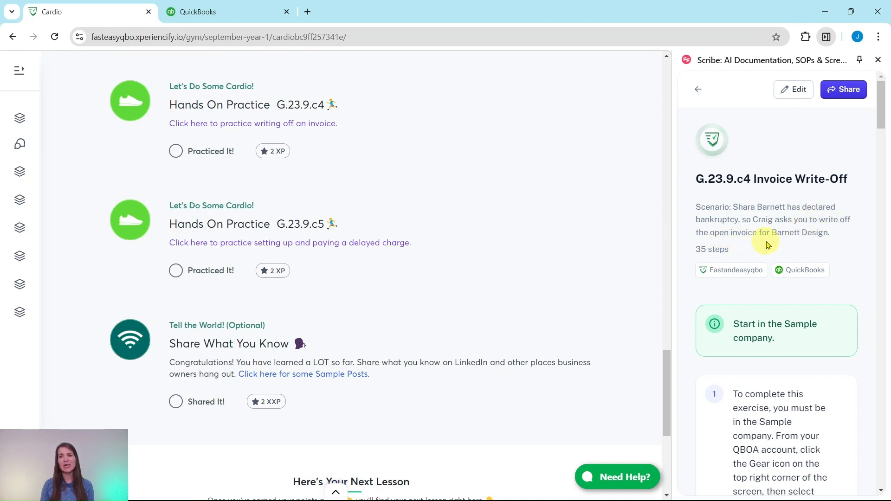
scroll(778, 235, down, 4)
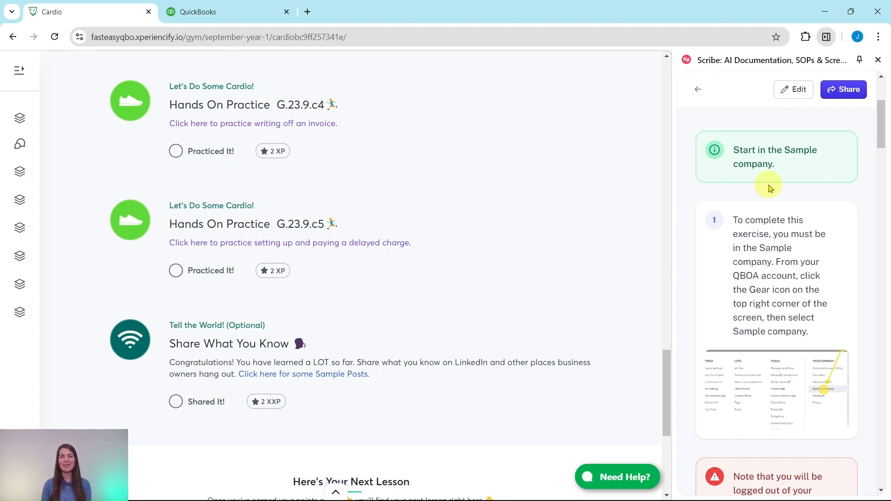
Switch to QuickBooks with the sample company and open the Customers list, following the Invoice Write-Off guide
click(250, 10)
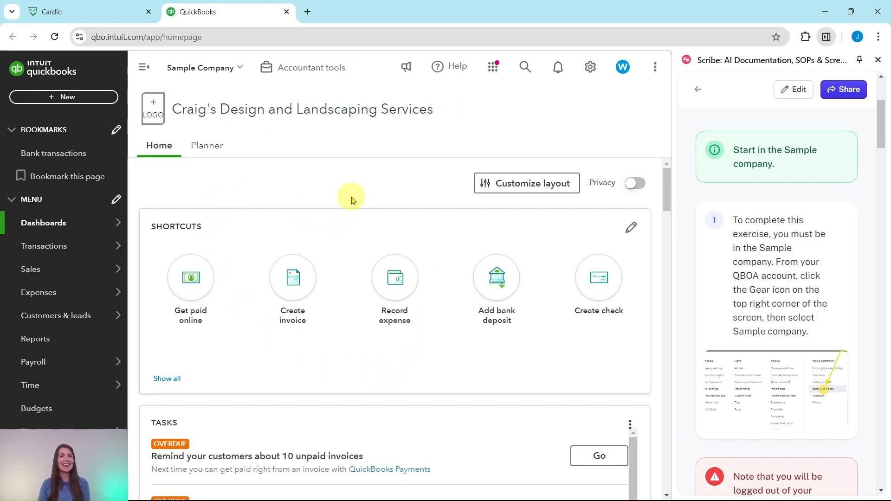
scroll(757, 251, down, 6)
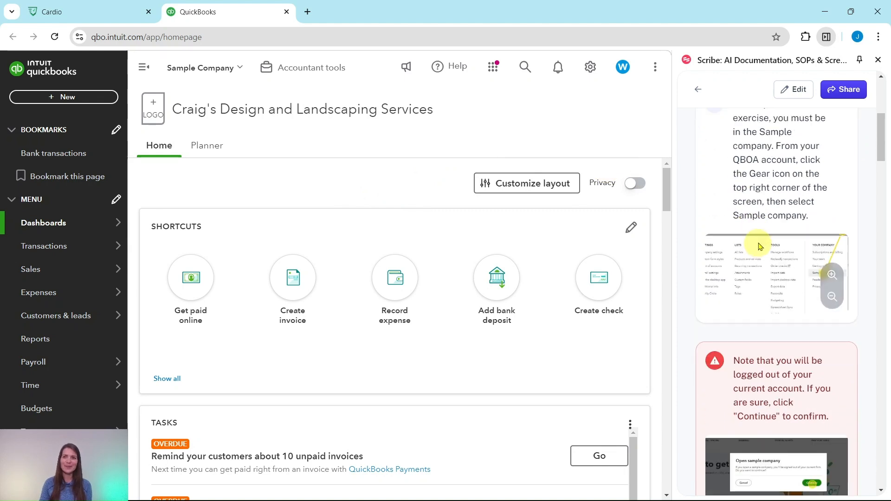
scroll(760, 234, down, 7)
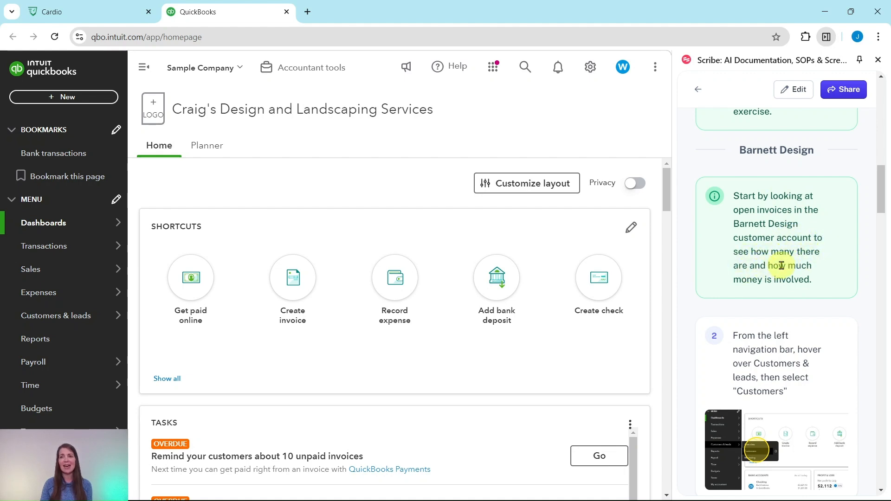
scroll(785, 262, down, 4)
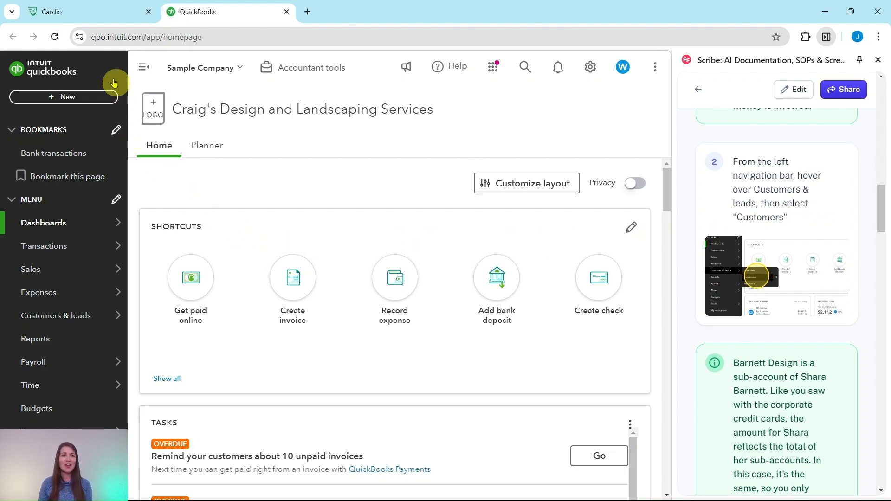
mouse_move(93, 312)
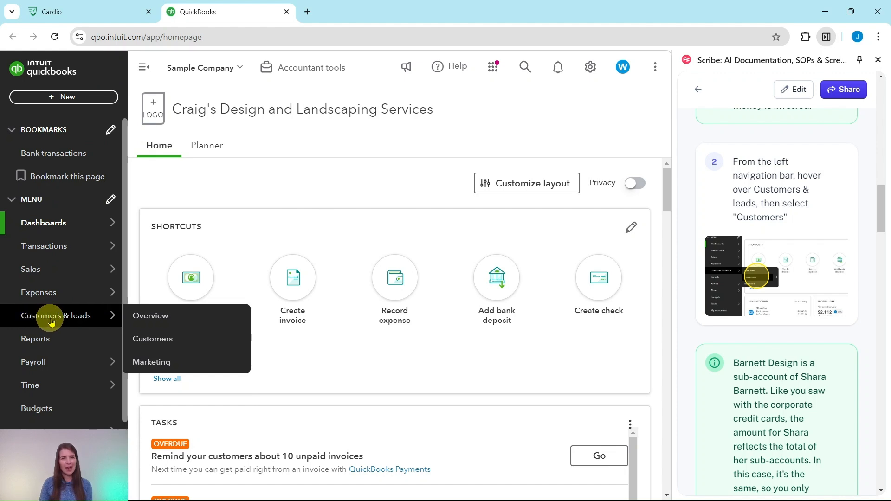
click(149, 341)
Find the Barnett Design sub-account in the customer list and open its customer record
scroll(765, 341, down, 4)
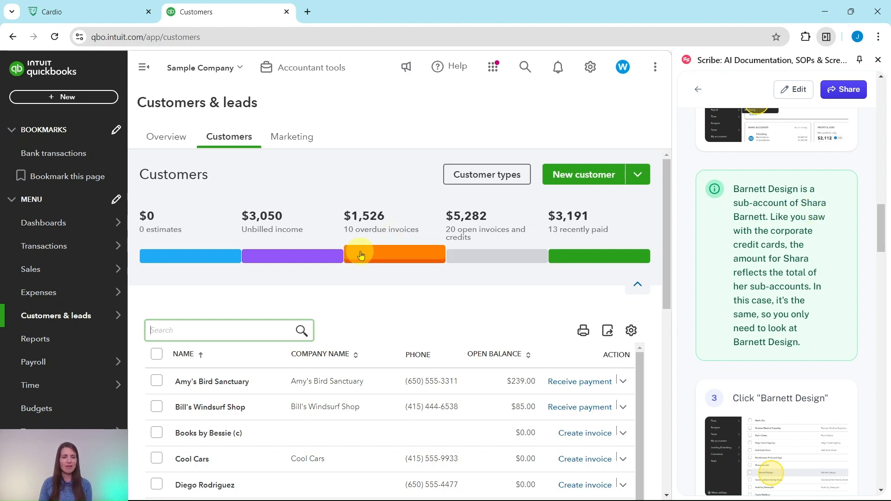
scroll(360, 249, down, 4)
scroll(364, 237, down, 8)
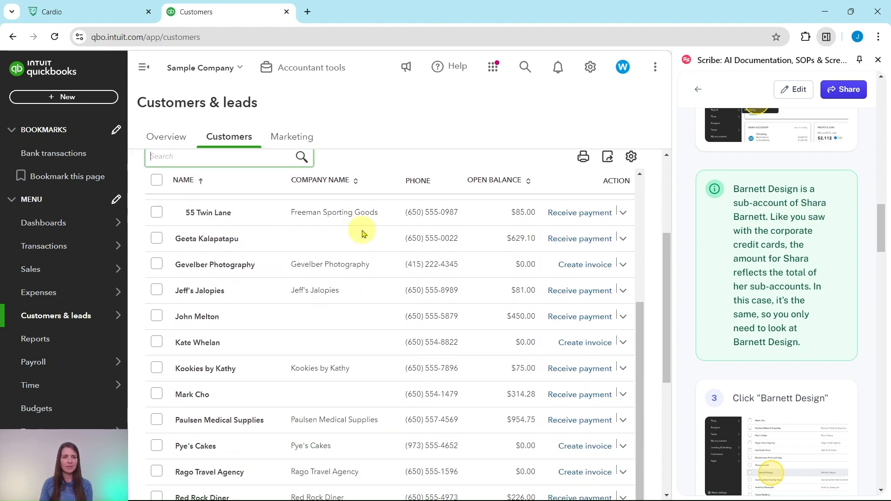
scroll(364, 233, down, 5)
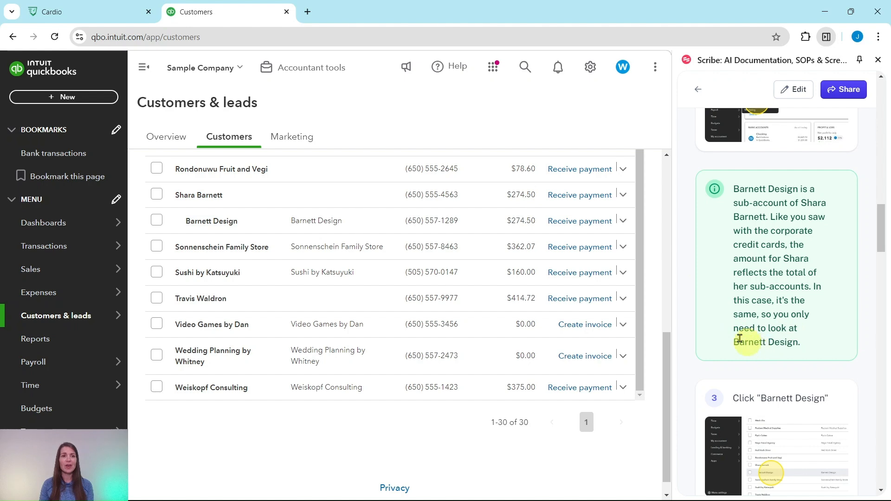
scroll(736, 262, down, 6)
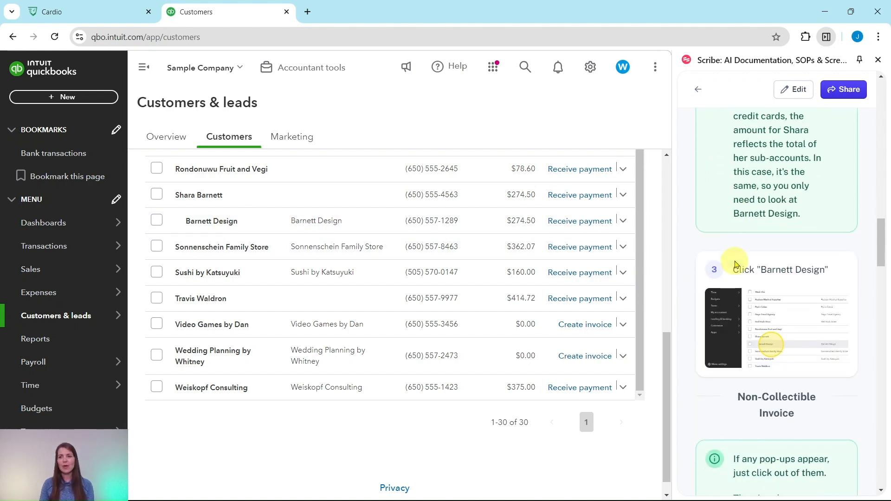
scroll(739, 264, down, 3)
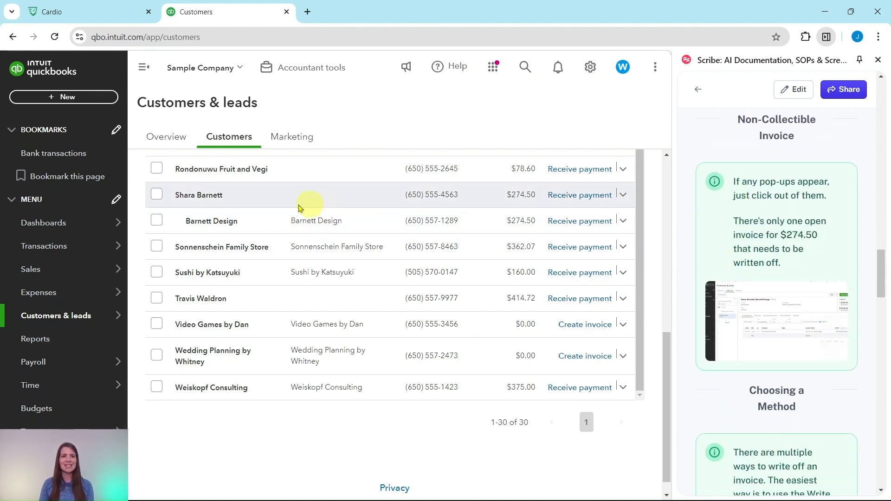
click(203, 222)
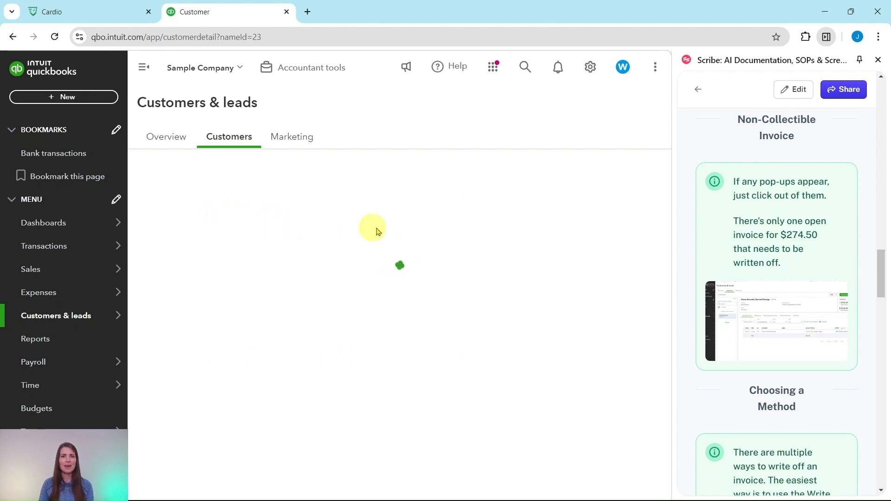
Collapse the customer list beside the Barnett Design record and examine the open invoice in its transaction list
scroll(483, 259, down, 5)
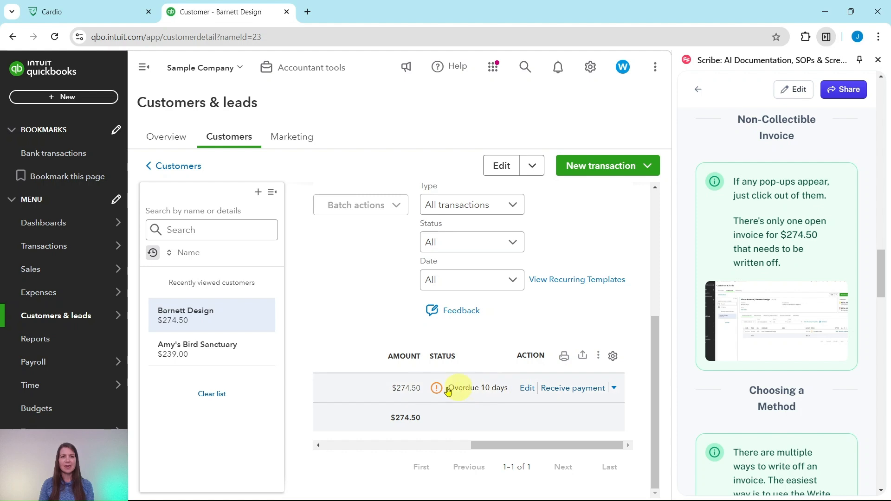
scroll(319, 242, up, 3)
scroll(465, 268, up, 2)
scroll(464, 268, down, 3)
scroll(466, 271, up, 4)
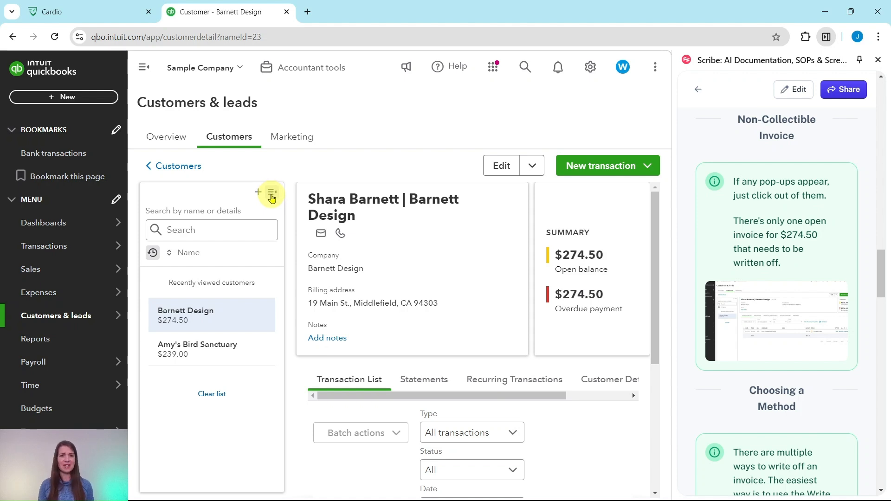
click(272, 195)
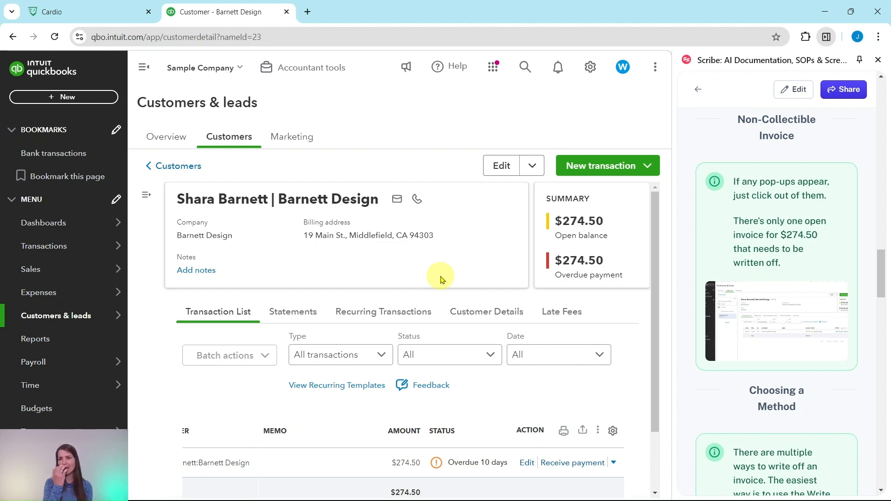
scroll(509, 272, down, 2)
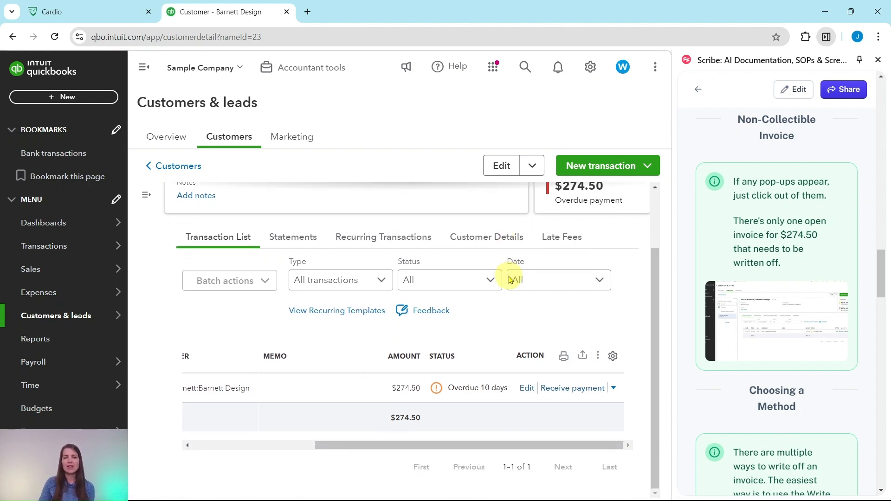
drag(533, 447, 385, 448)
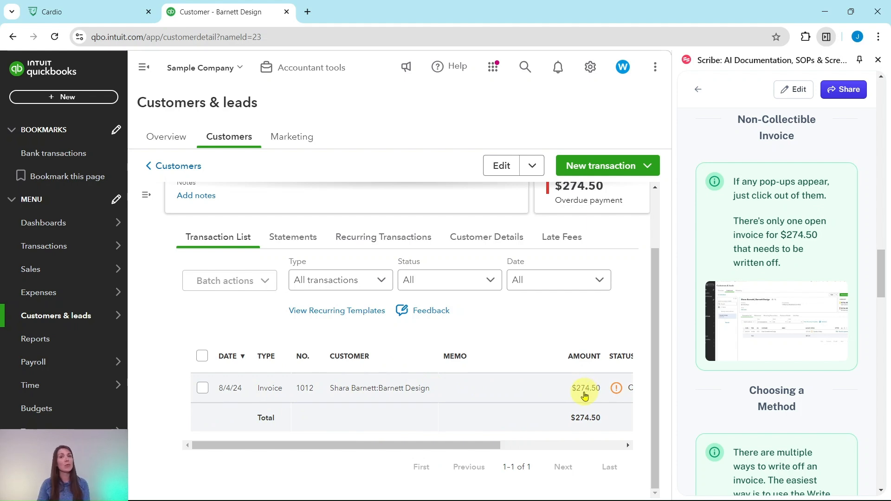
Read the guide's notes on choosing a write-off method and open the company's Account and Settings
scroll(785, 358, down, 5)
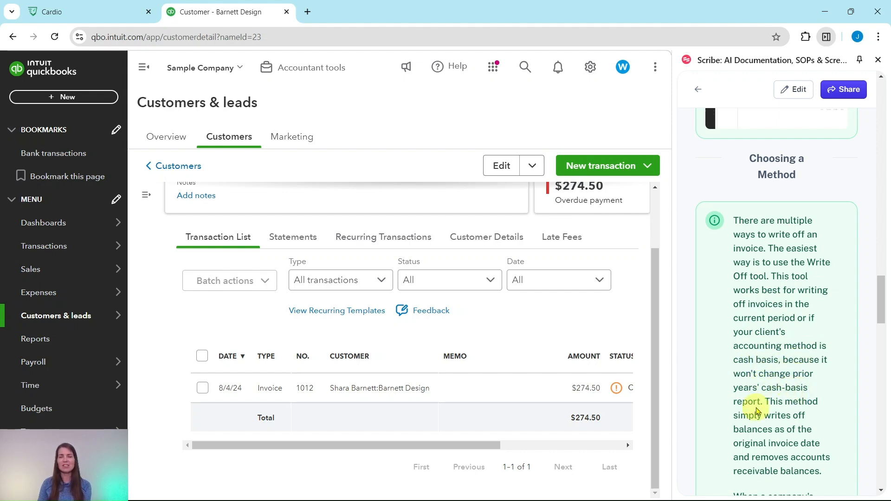
scroll(755, 408, down, 4)
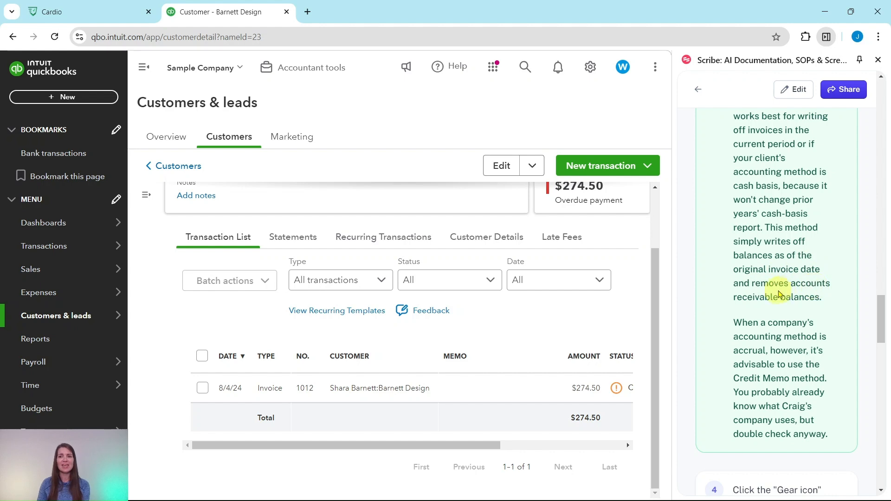
scroll(797, 302, down, 4)
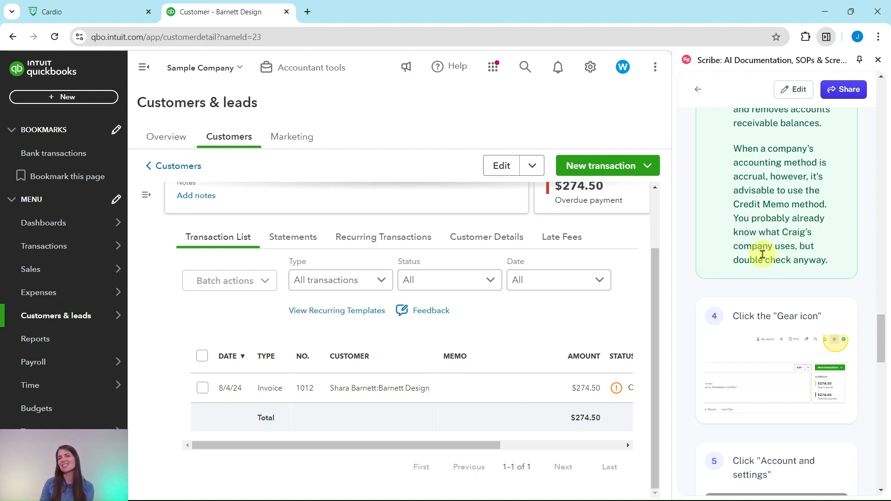
scroll(763, 254, down, 4)
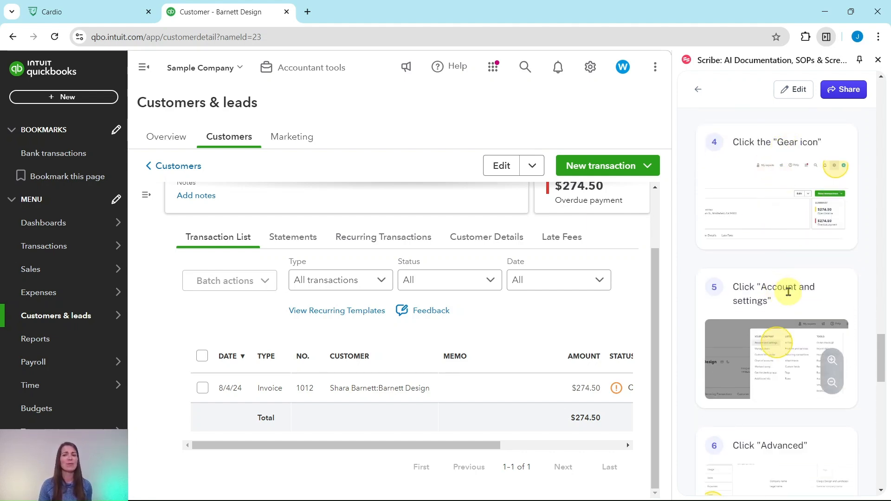
click(590, 68)
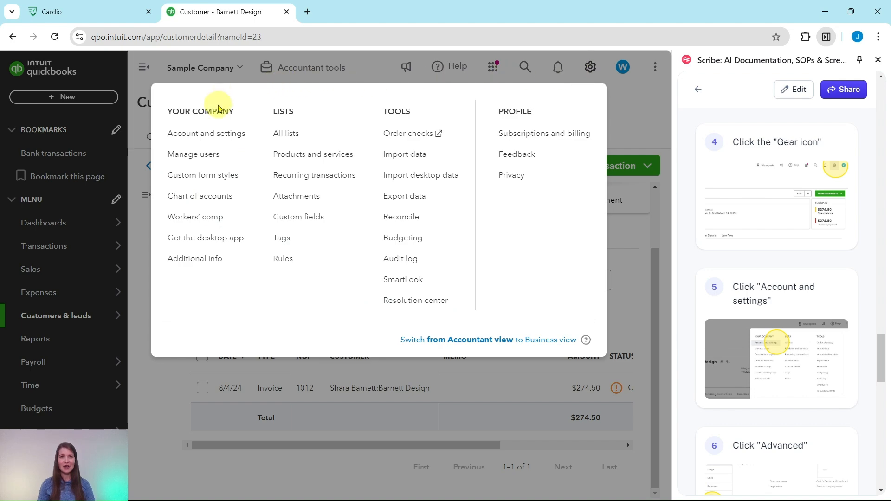
click(201, 140)
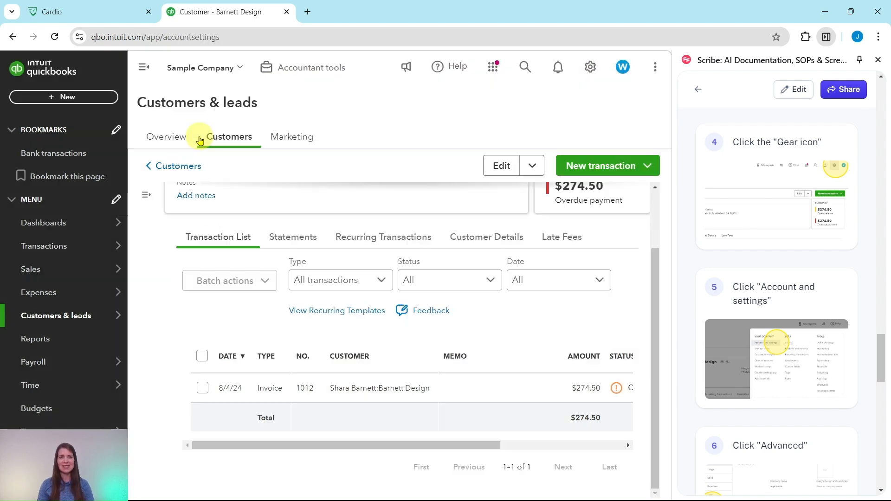
Go to the Advanced settings without saving the current section and check the company's accounting method
scroll(778, 182, down, 6)
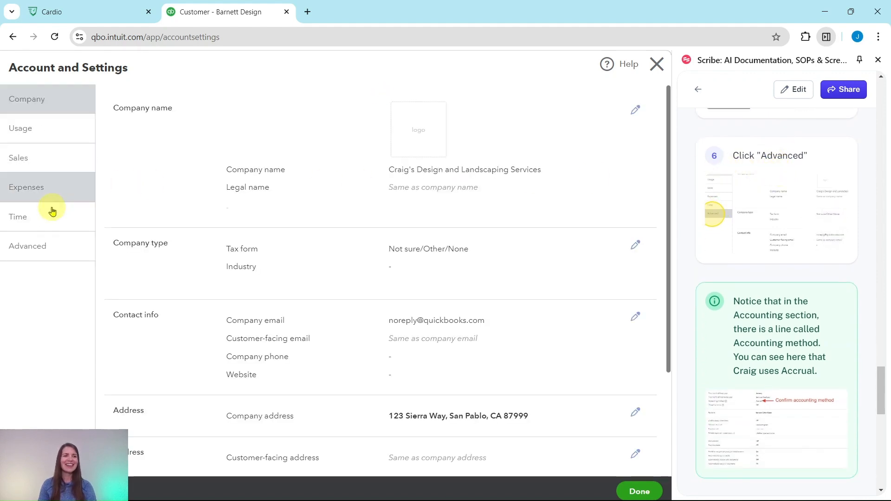
click(26, 251)
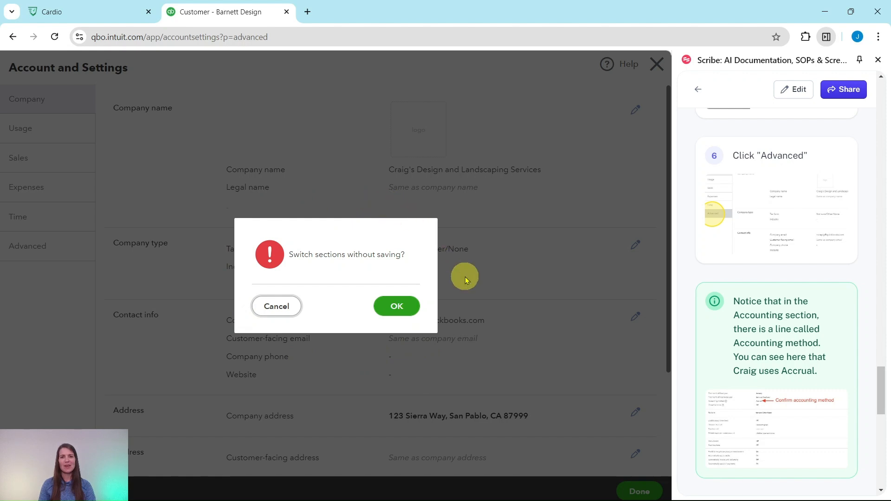
click(395, 313)
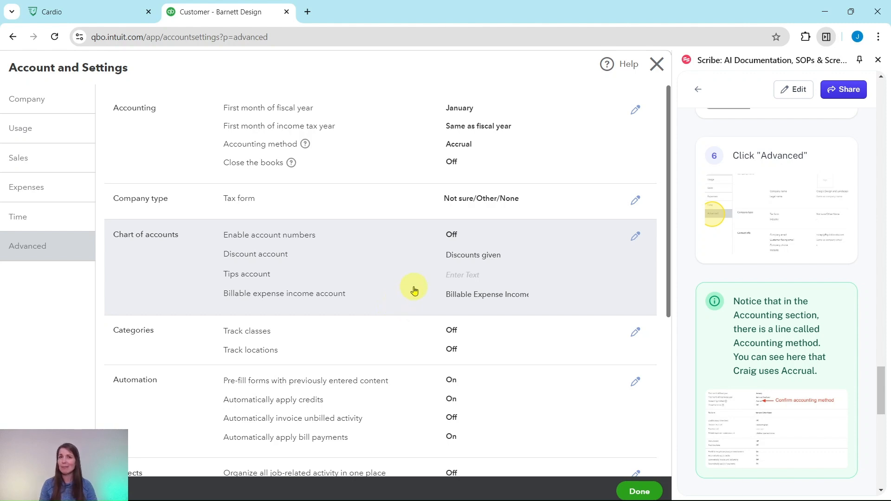
scroll(738, 274, down, 3)
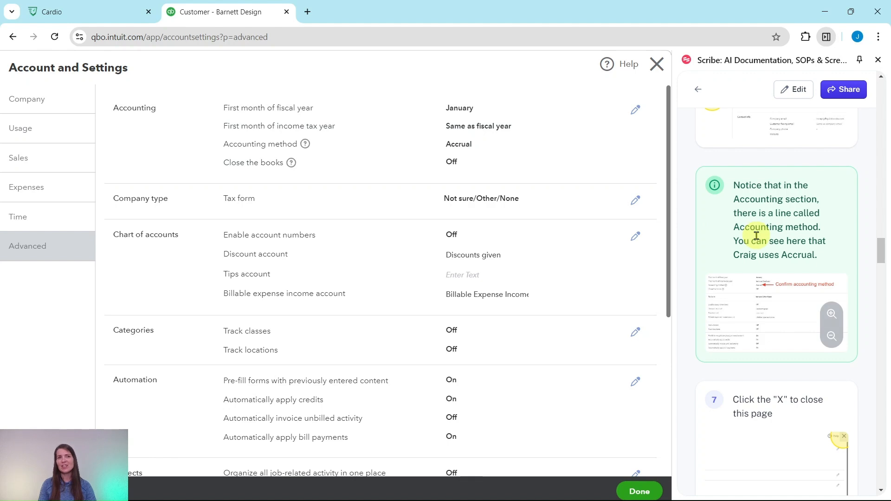
Close Account and Settings and read the guide's note on using the Credit Memo method with a Bad Debt account
scroll(757, 235, down, 5)
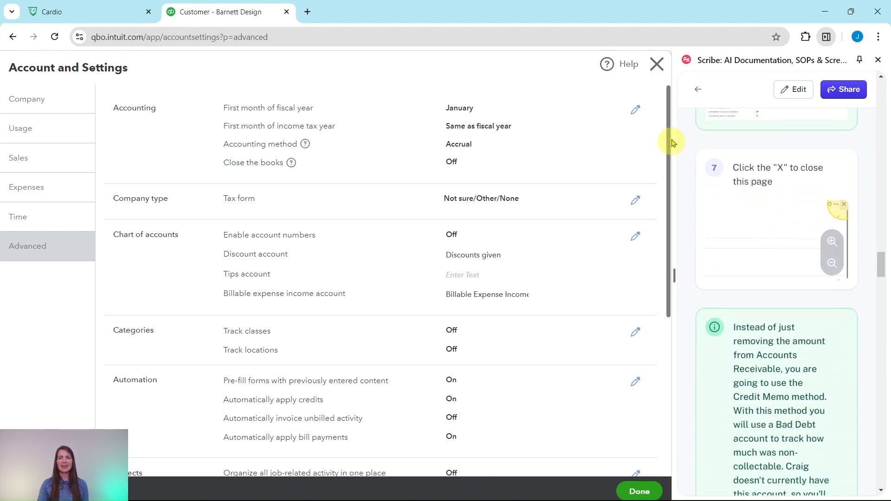
click(660, 71)
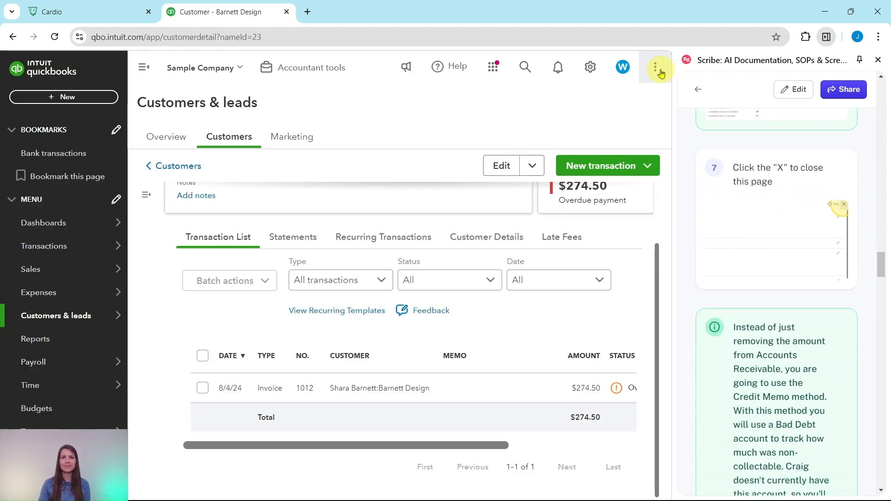
scroll(776, 268, down, 1)
scroll(777, 268, down, 3)
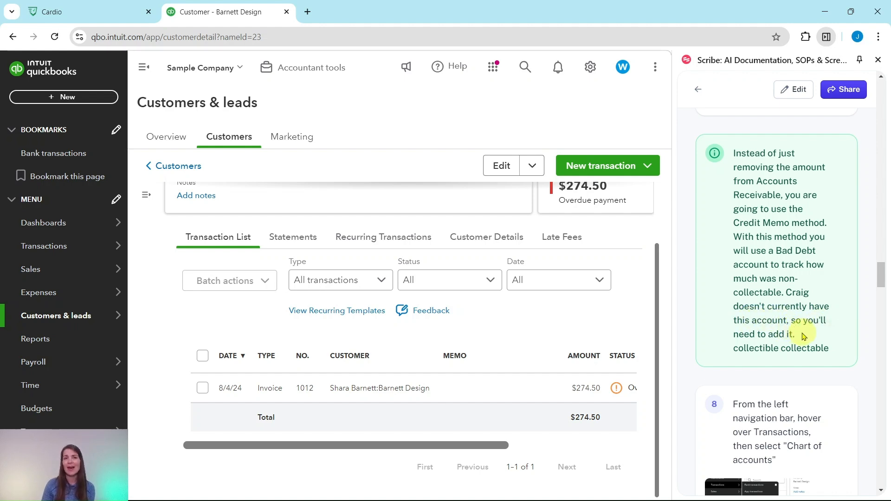
Follow the guide's next instruction and open the company's Chart of accounts
scroll(794, 328, down, 6)
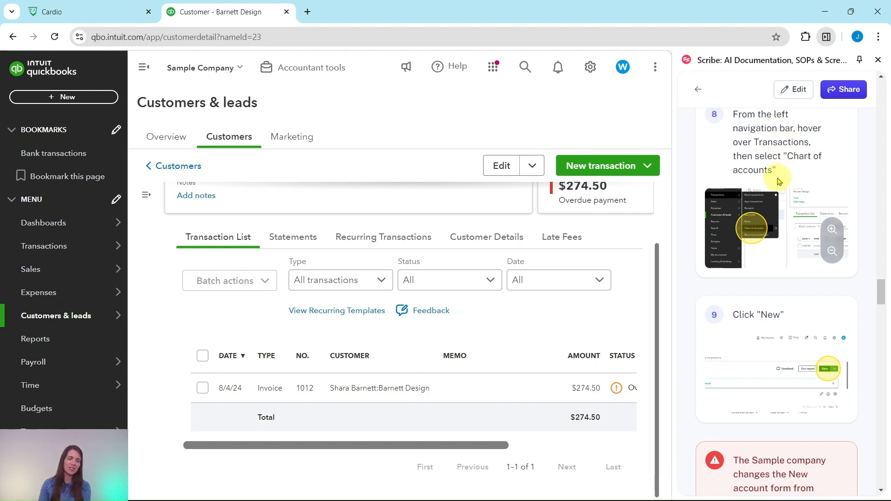
mouse_move(79, 282)
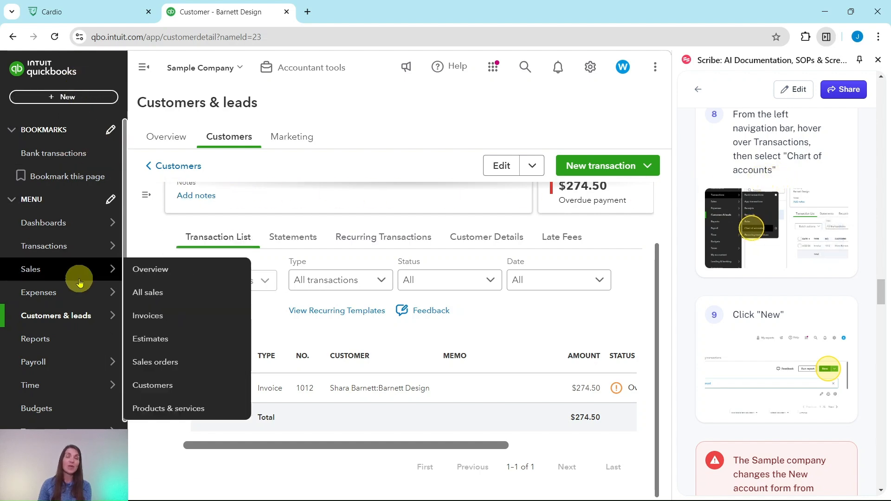
mouse_move(45, 253)
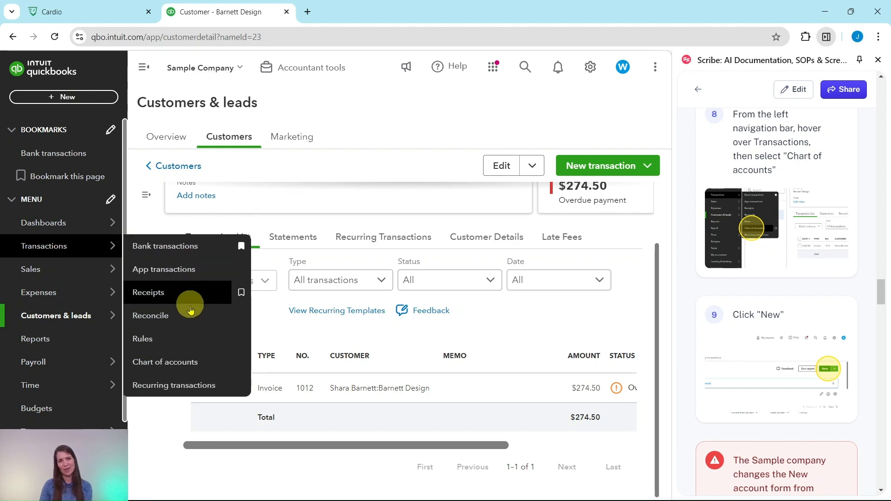
click(162, 367)
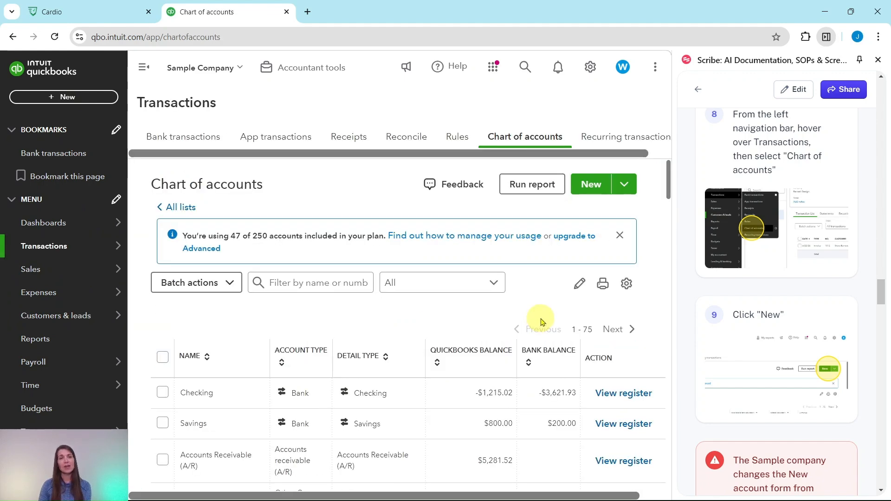
Start a new account in the chart of accounts and read the guide's instructions for filling out its form
scroll(743, 311, down, 4)
scroll(768, 293, down, 1)
scroll(750, 218, up, 1)
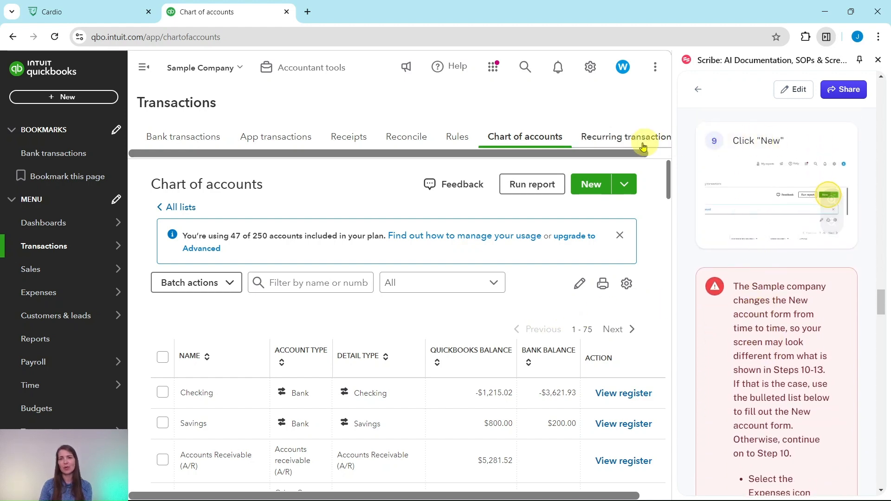
click(592, 186)
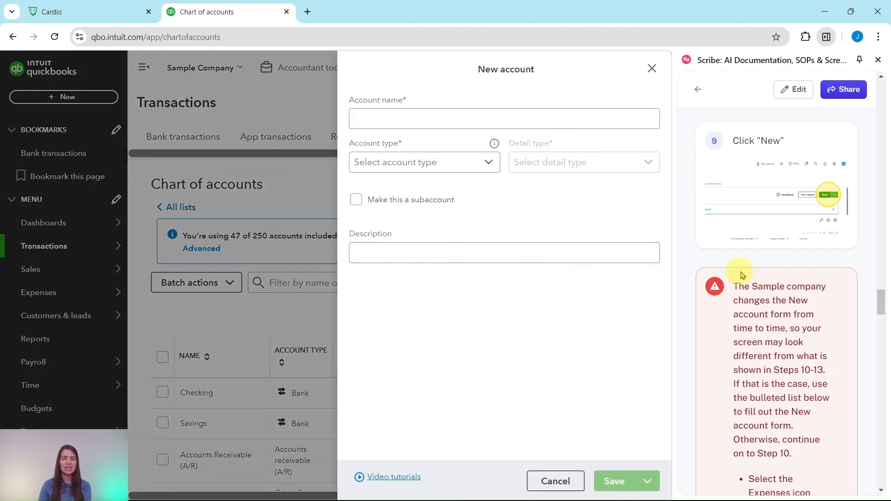
scroll(772, 255, down, 3)
scroll(774, 244, up, 1)
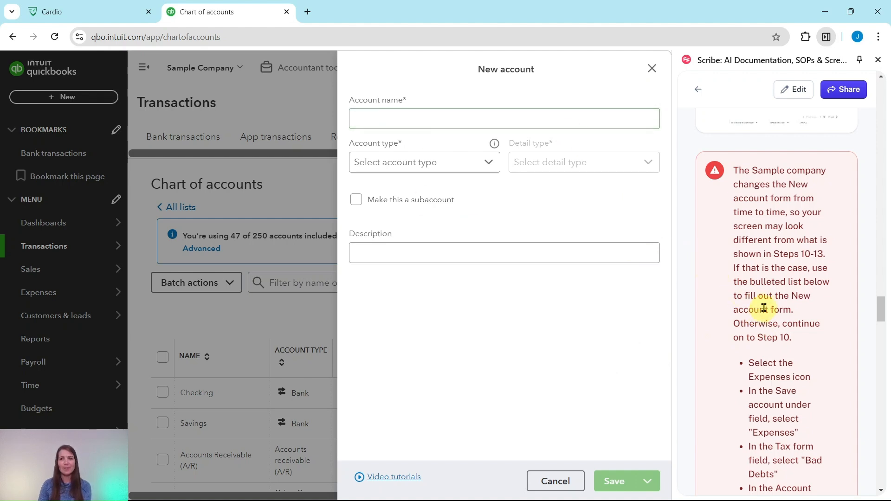
scroll(771, 301, down, 3)
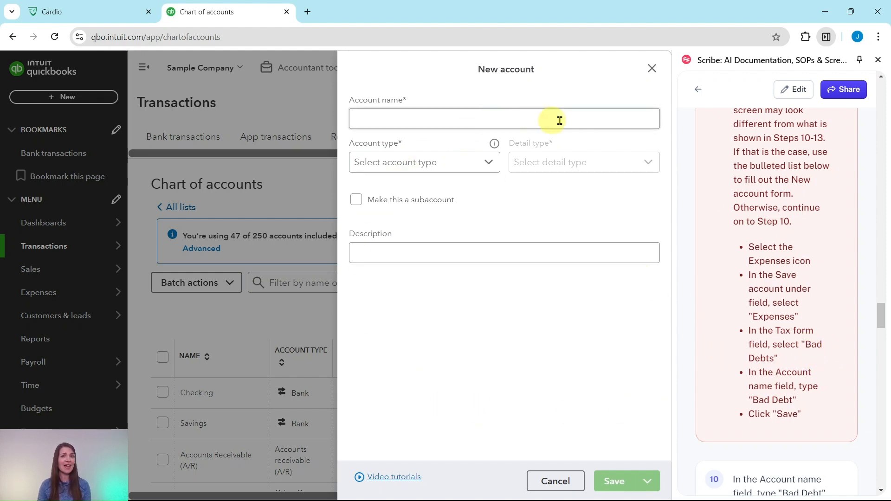
scroll(797, 315, down, 2)
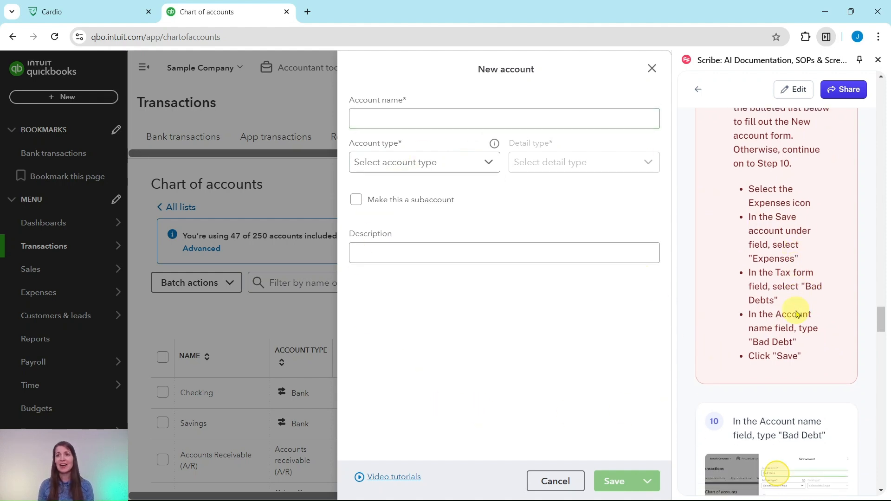
scroll(803, 310, down, 4)
scroll(808, 308, down, 4)
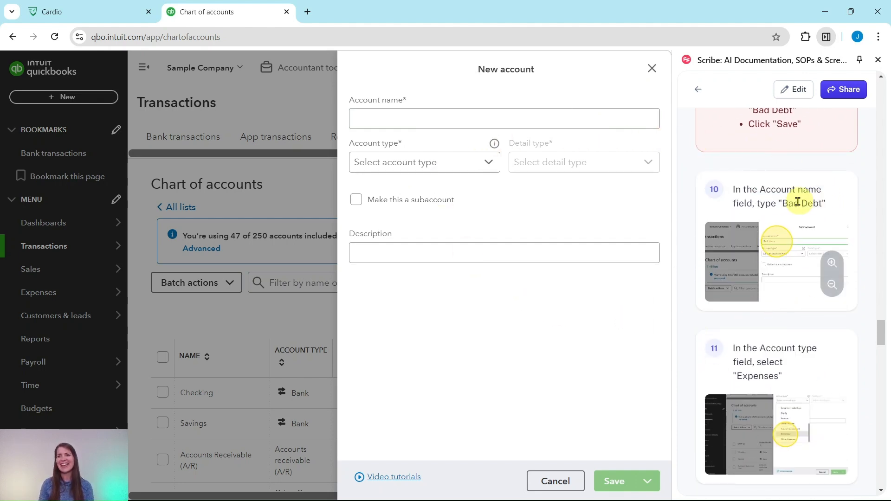
Name the new account Bad Debt and set its account type to Expenses
click(461, 120)
text(Bad Debt)
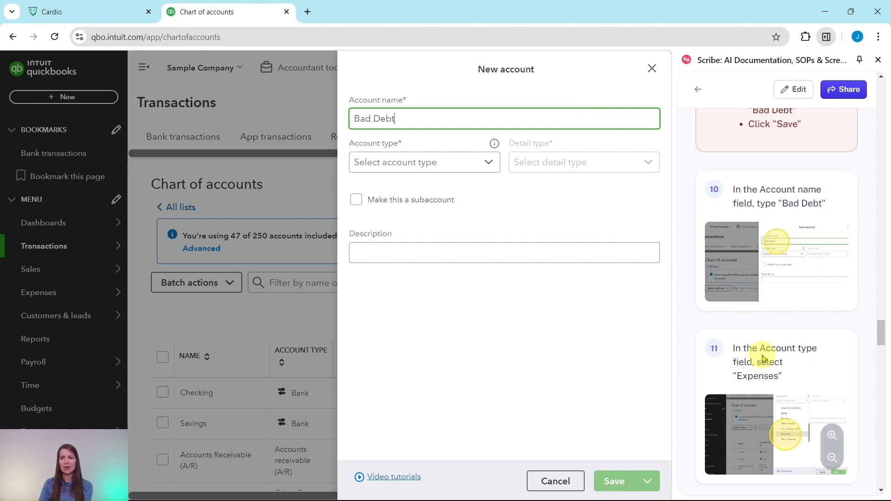
click(489, 163)
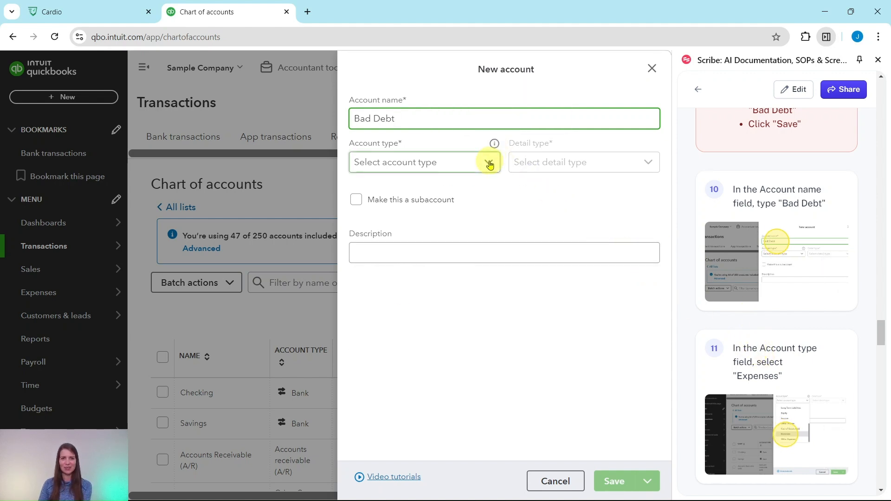
scroll(460, 226, down, 5)
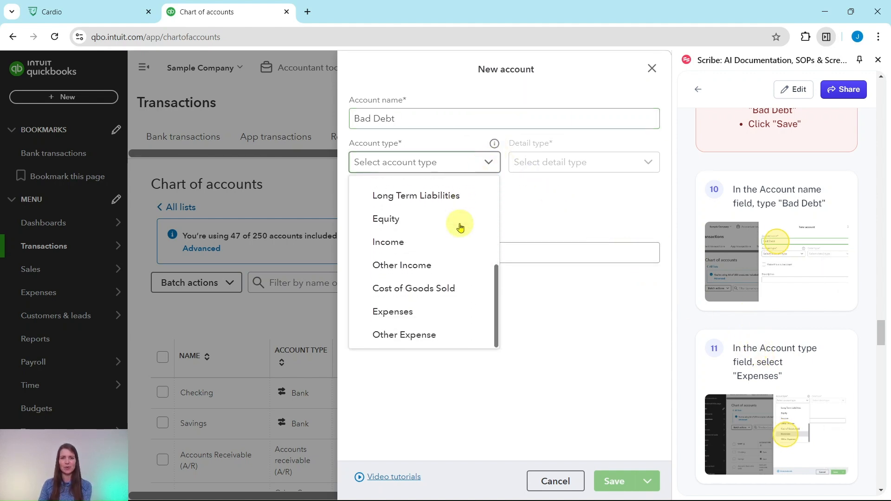
click(397, 317)
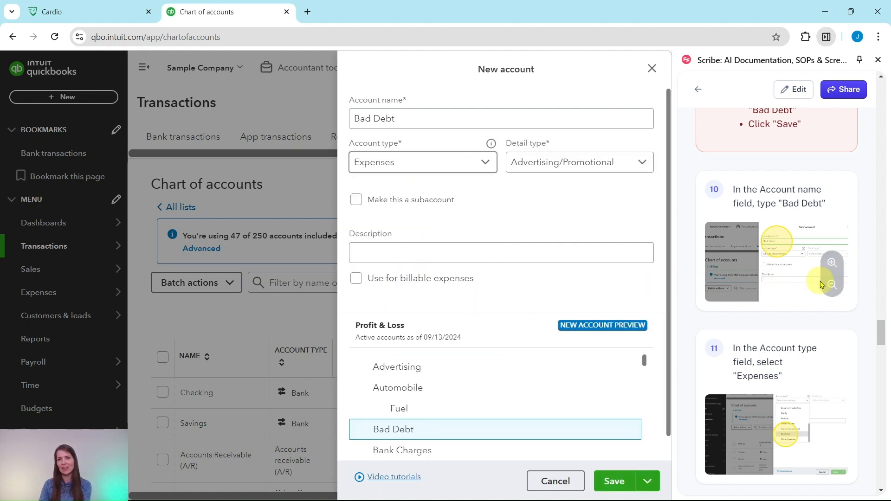
Set the Bad Debt account's detail type to Bad Debts and save the account
scroll(824, 285, down, 6)
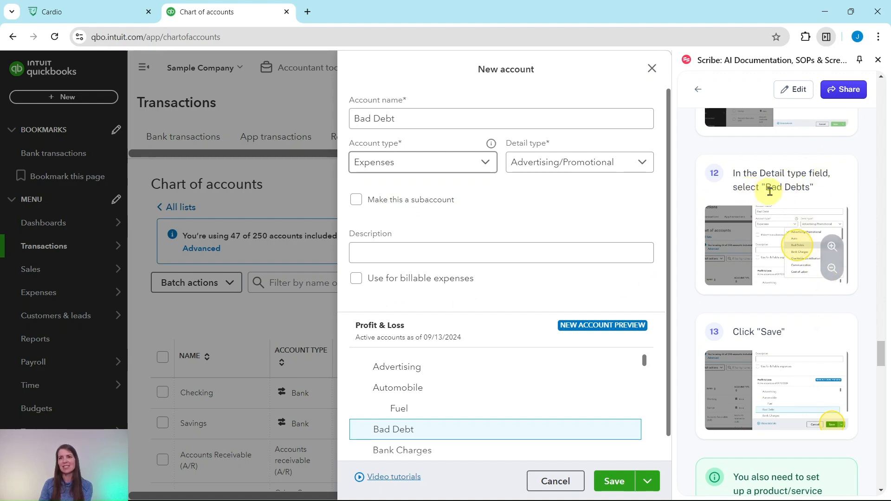
click(641, 168)
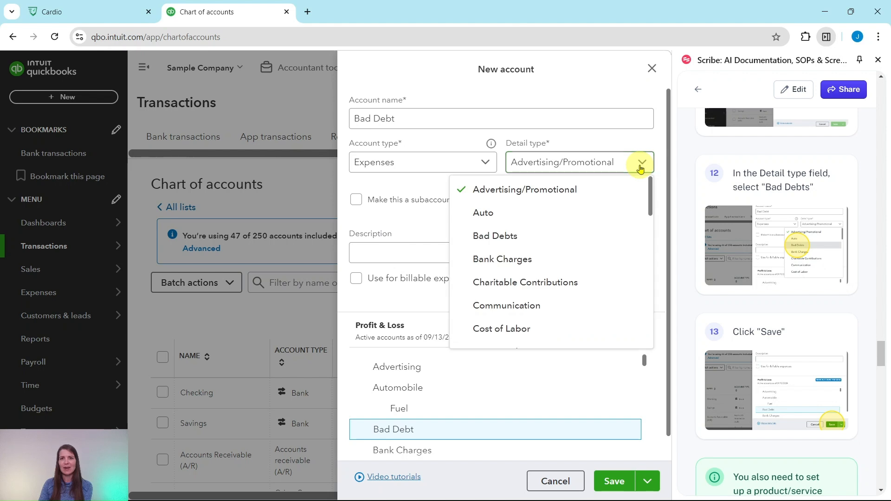
click(490, 238)
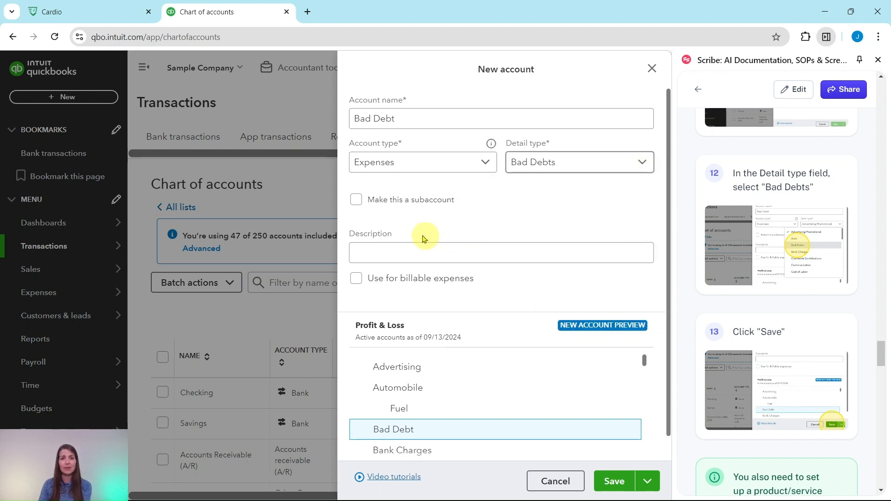
scroll(597, 382, down, 1)
scroll(599, 380, up, 1)
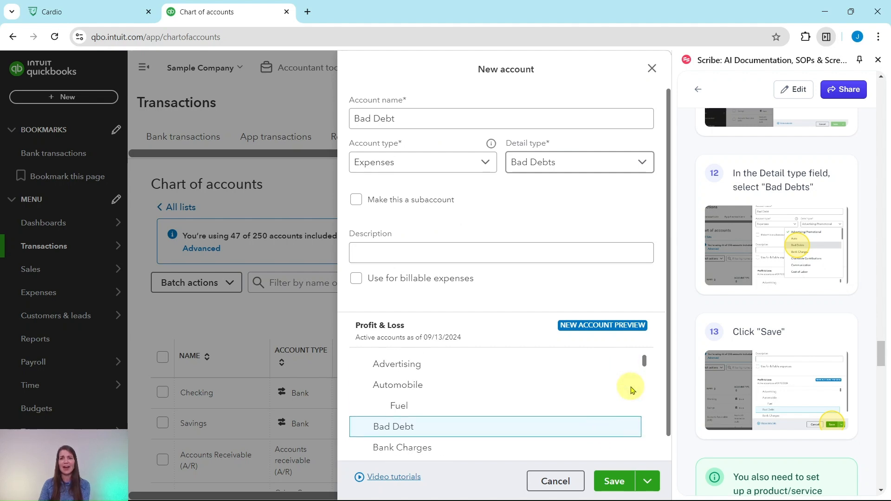
click(615, 483)
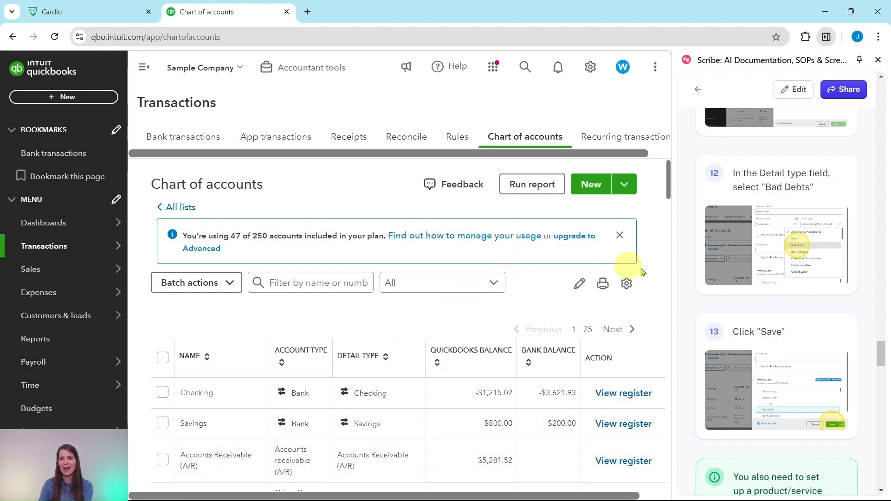
Read the guide's note on linking a product/service to the Bad Debt account and open the Products and Services list
scroll(780, 346, down, 3)
scroll(777, 343, down, 3)
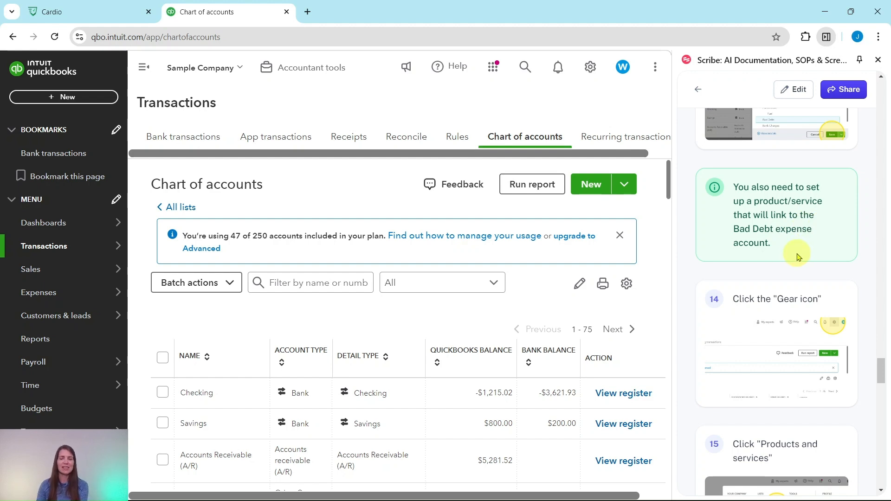
scroll(794, 256, down, 2)
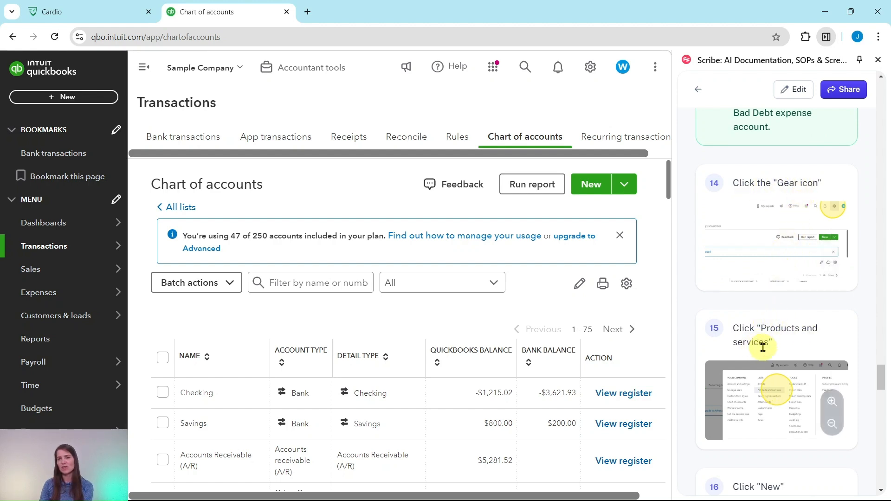
click(593, 69)
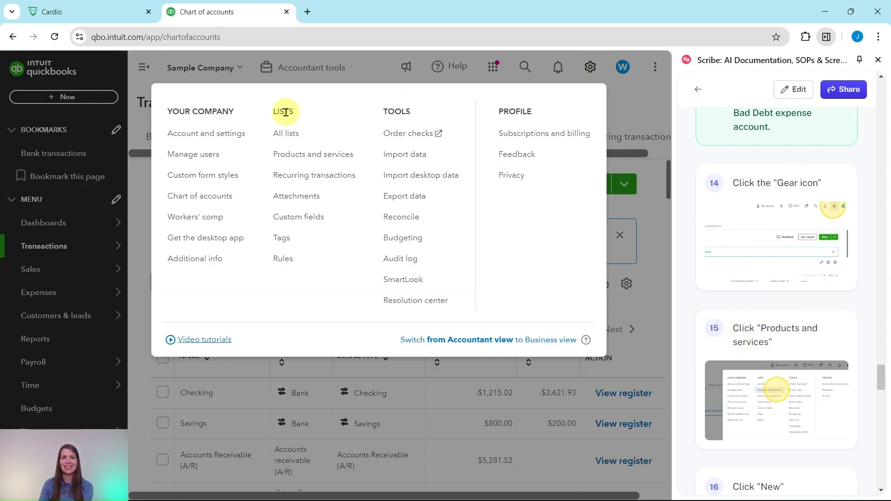
click(295, 162)
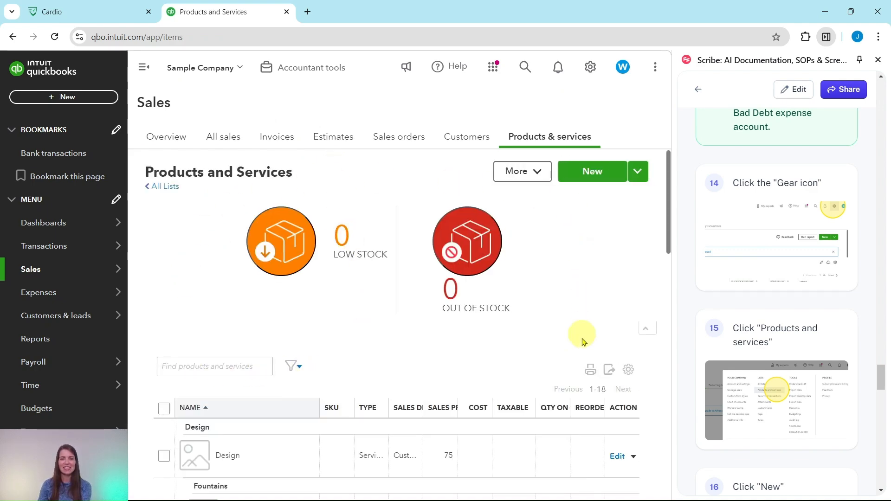
Start a new product/service of the Non-inventory type, as the guide instructs
scroll(553, 404, down, 3)
scroll(552, 400, down, 2)
scroll(576, 381, up, 5)
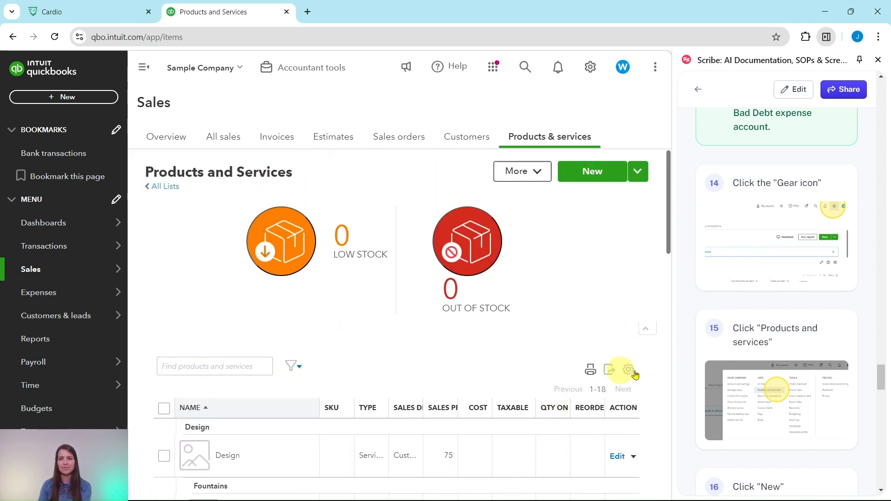
scroll(789, 348, down, 5)
scroll(788, 344, down, 1)
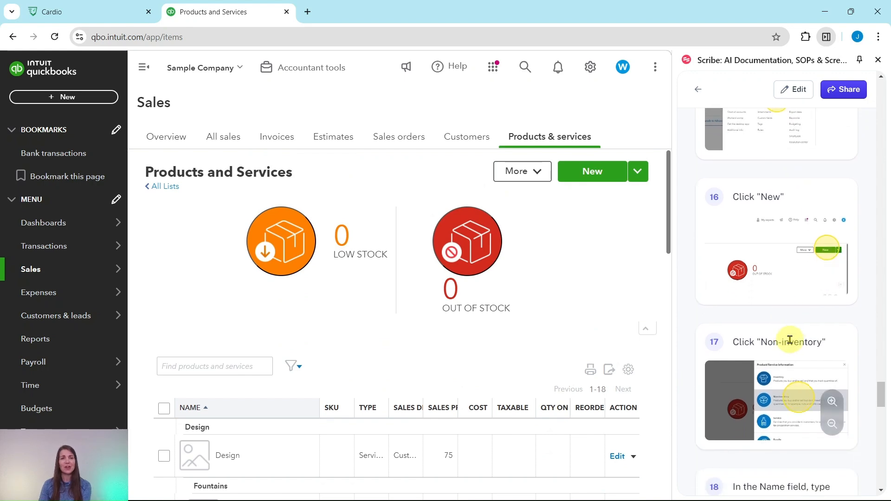
click(592, 172)
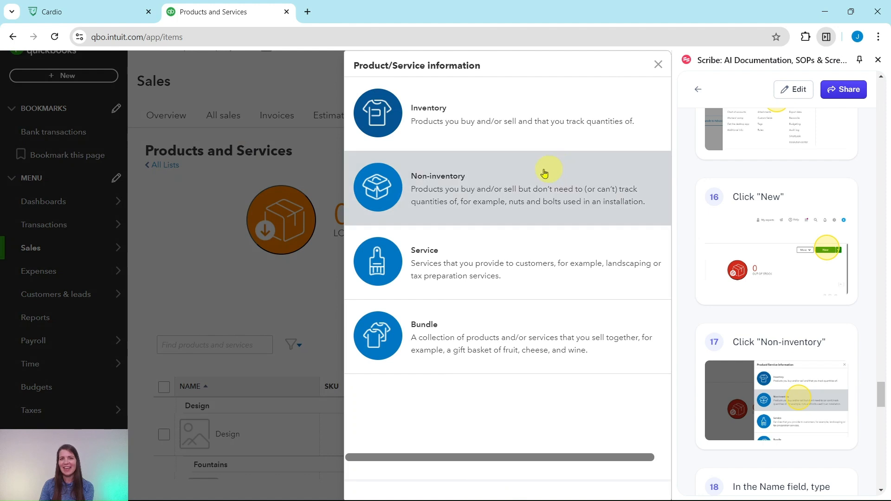
click(447, 193)
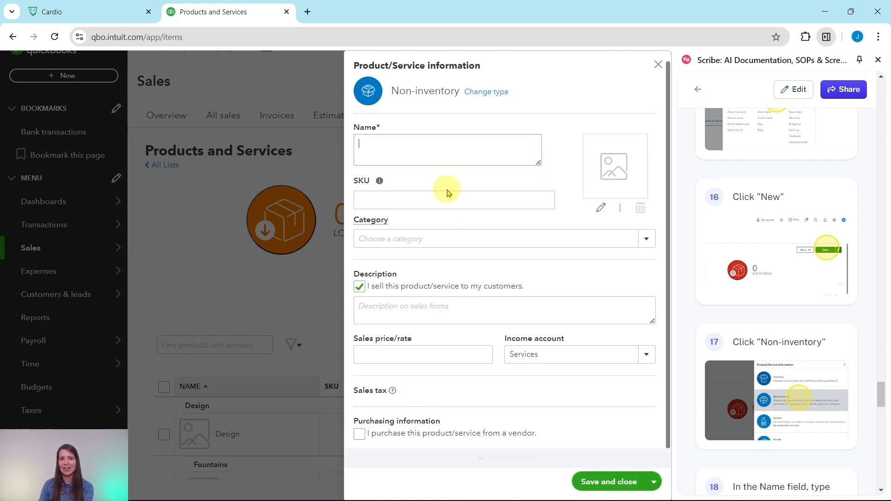
Name the new non-inventory item Non-collectible
scroll(780, 278, down, 3)
scroll(780, 278, down, 4)
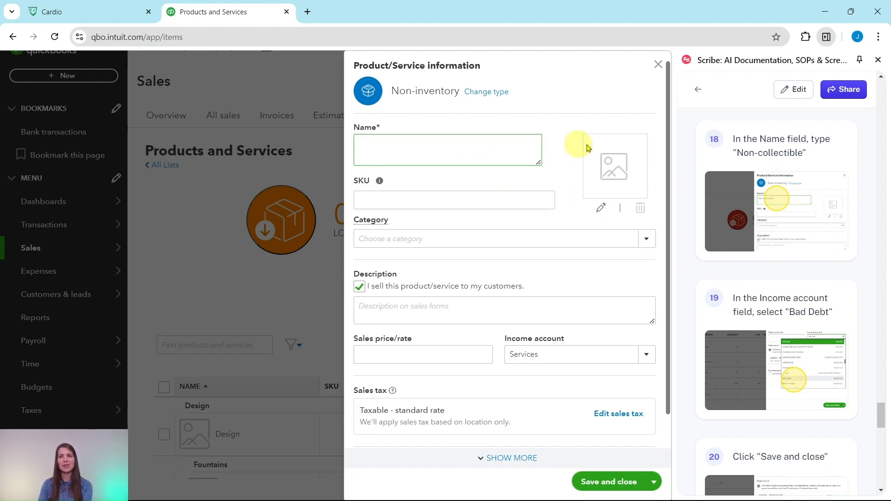
click(440, 155)
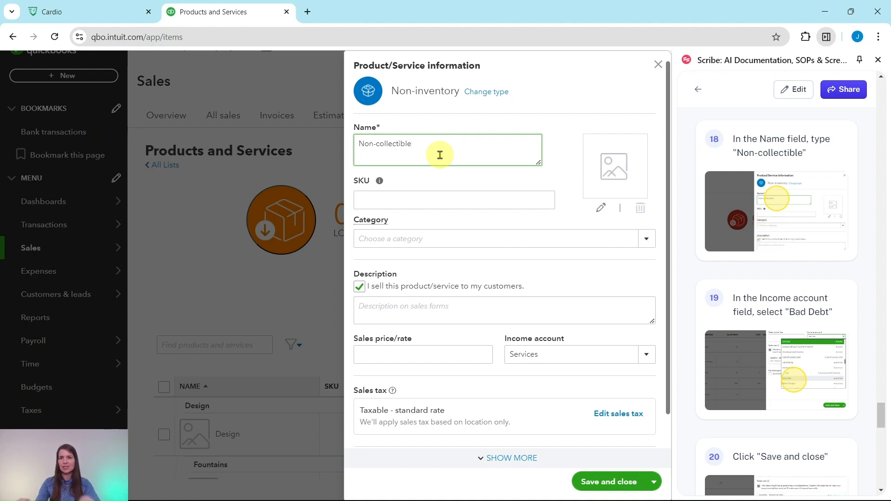
click(458, 147)
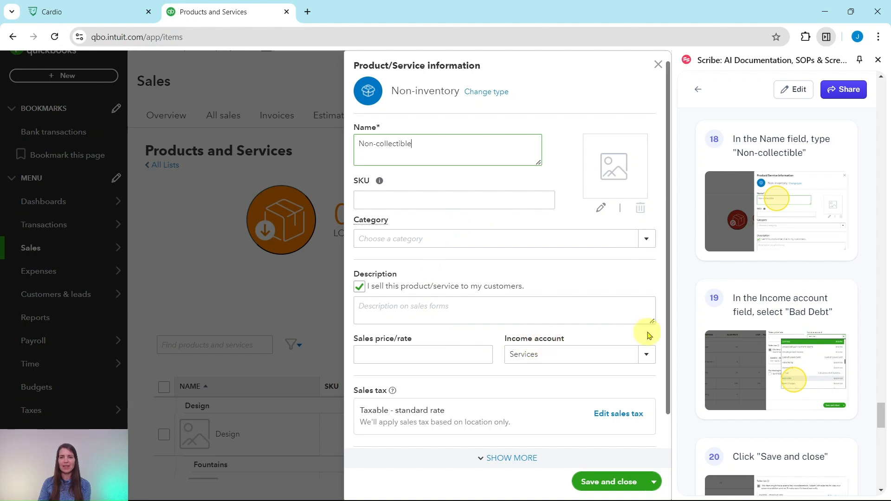
scroll(646, 336, down, 1)
click(648, 304)
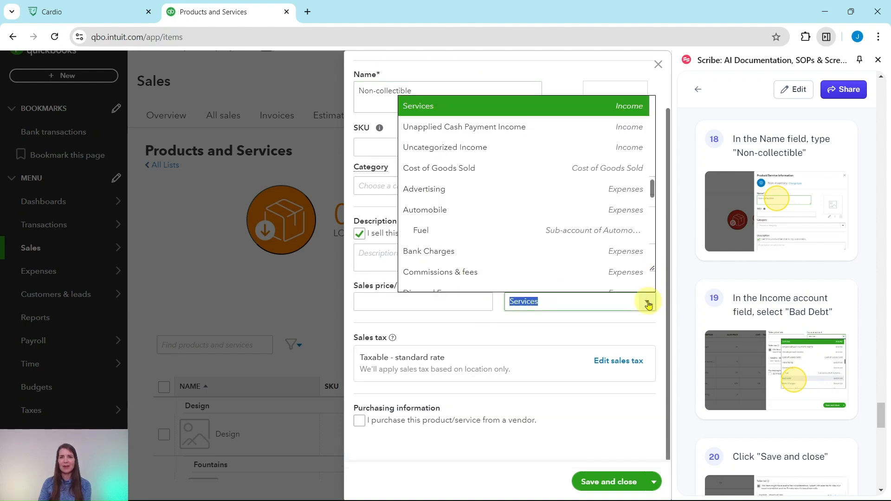
scroll(543, 234, down, 1)
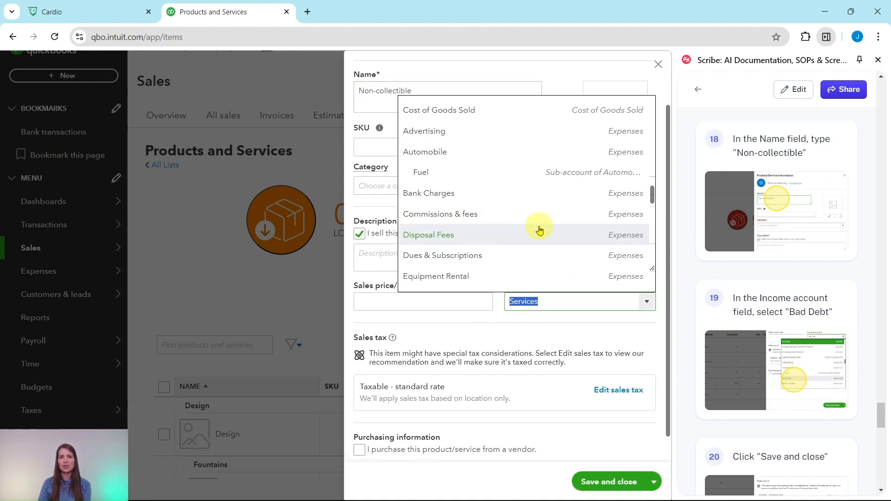
scroll(537, 229, down, 1)
scroll(537, 229, up, 1)
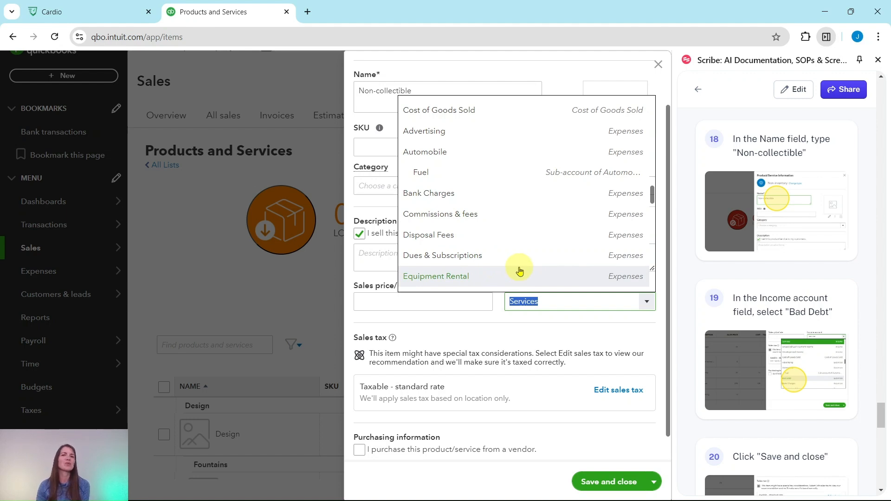
click(585, 329)
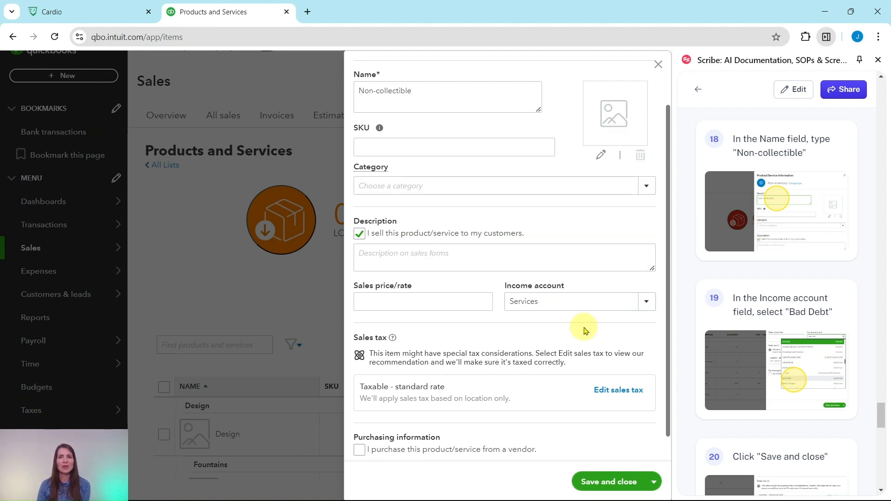
click(658, 67)
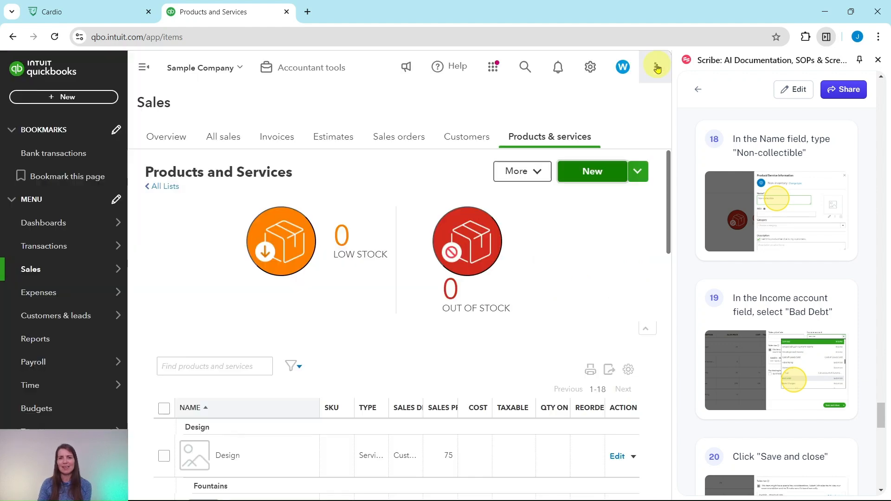
Reload the Products and Services page and start a new Non-inventory item named Non-collectible
click(519, 32)
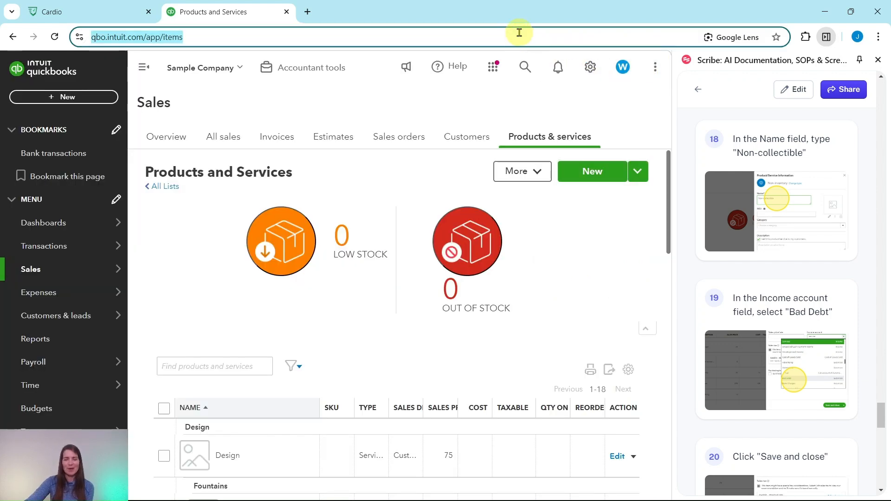
key(Return)
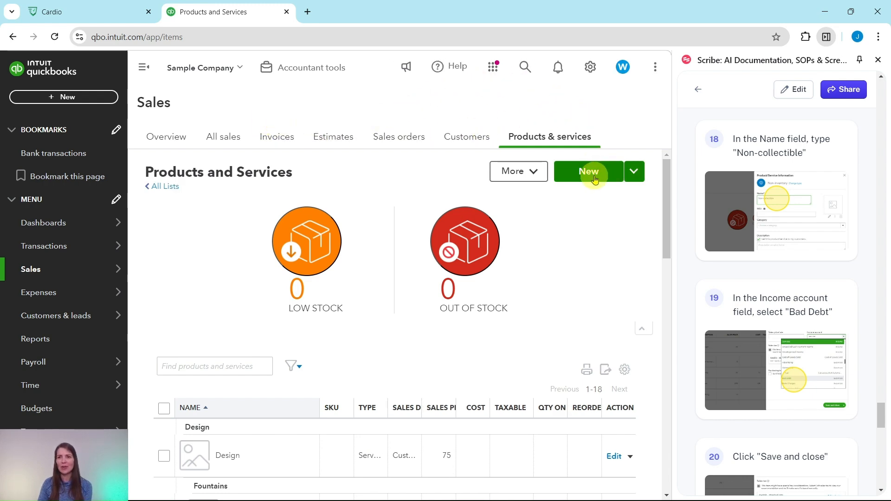
click(595, 180)
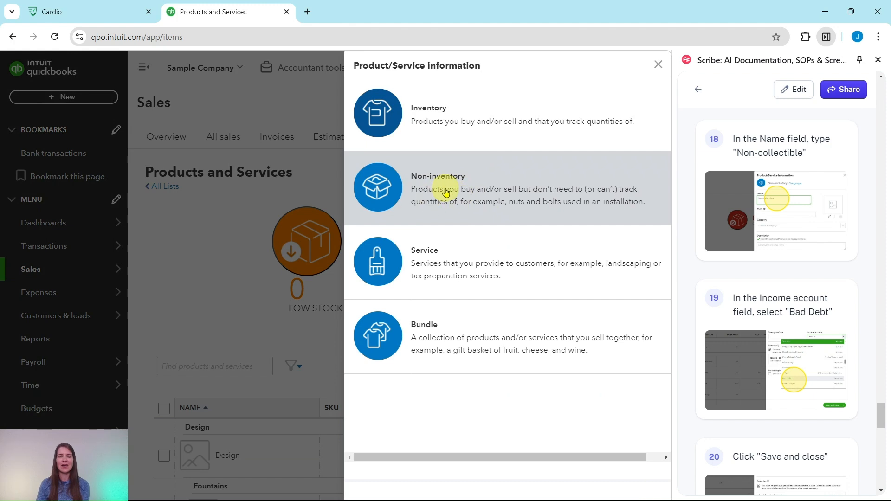
click(446, 192)
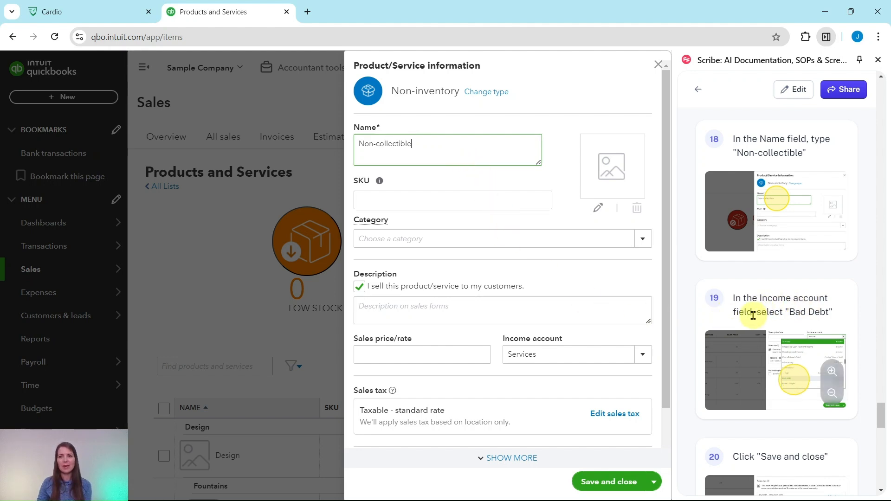
Set the Non-collectible item's income account to Bad Debt, save and close it, and find it in the products list
click(644, 357)
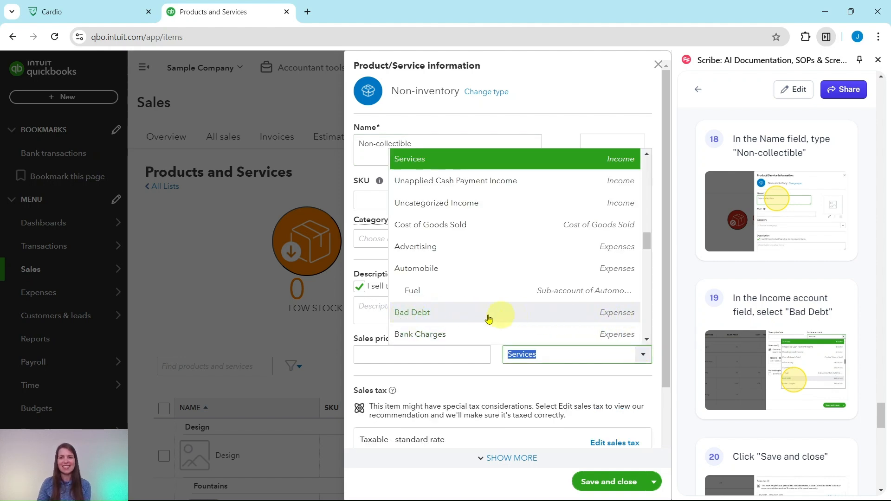
click(422, 315)
scroll(770, 344, down, 5)
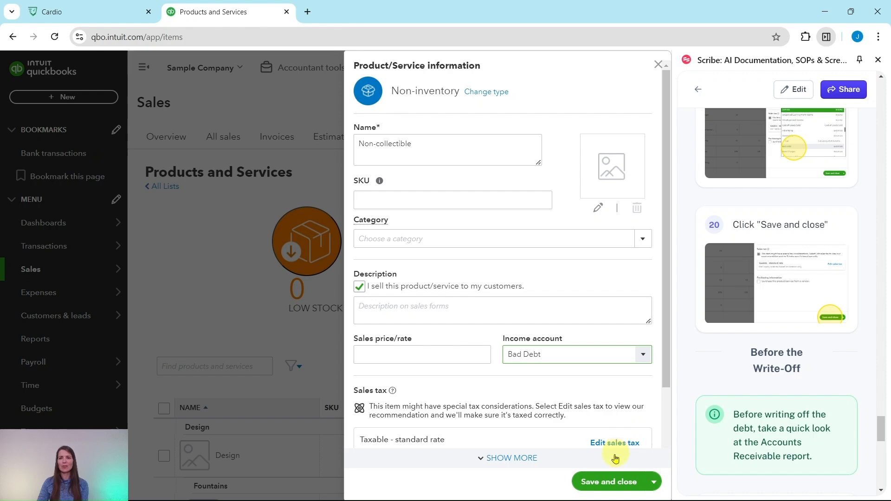
click(606, 486)
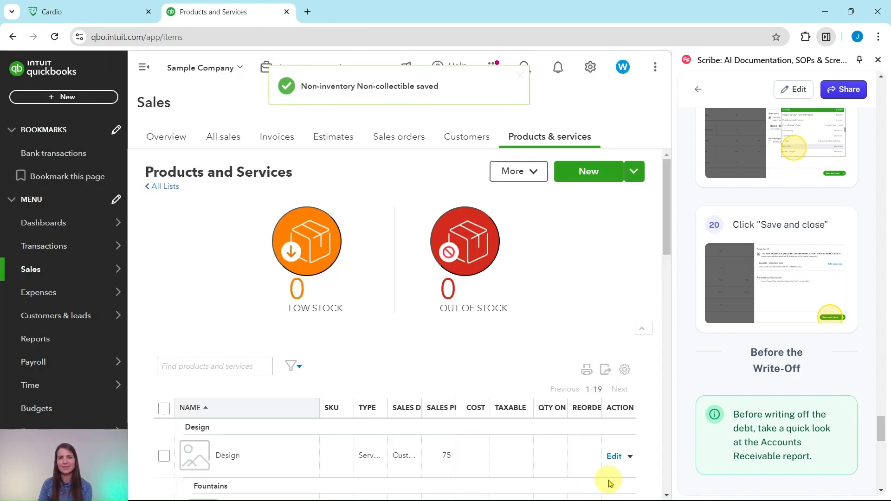
scroll(360, 304, down, 8)
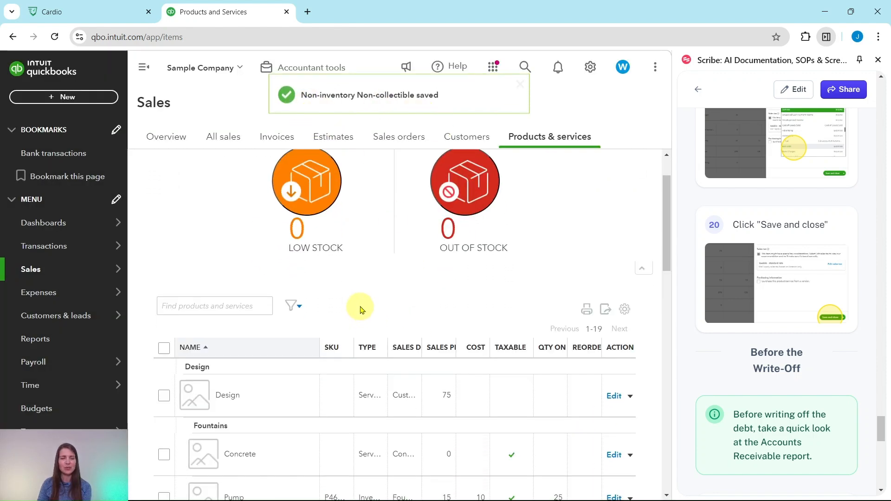
scroll(358, 294, down, 10)
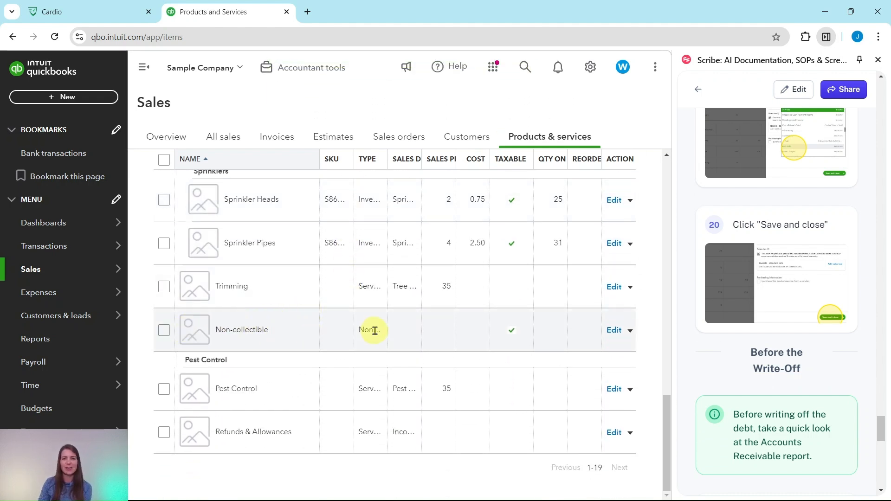
Following the guide's Before the Write-Off section, open the Accounts receivable aging summary report
scroll(806, 260, down, 5)
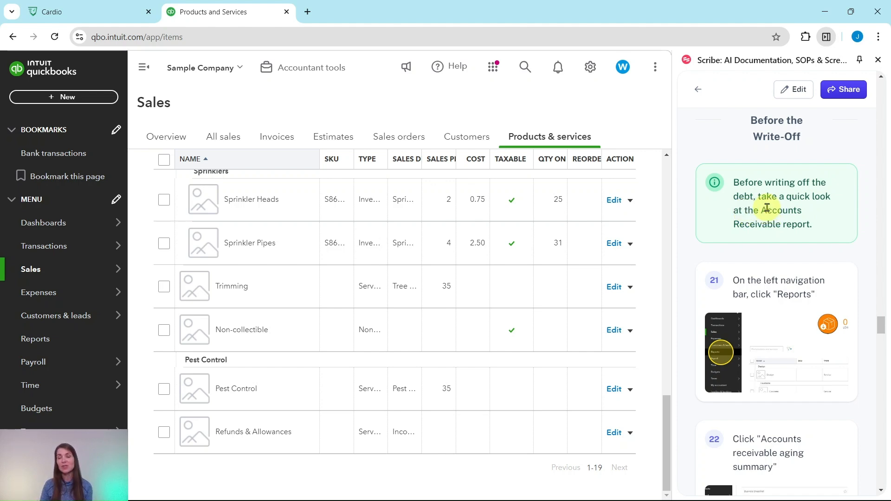
scroll(767, 207, down, 2)
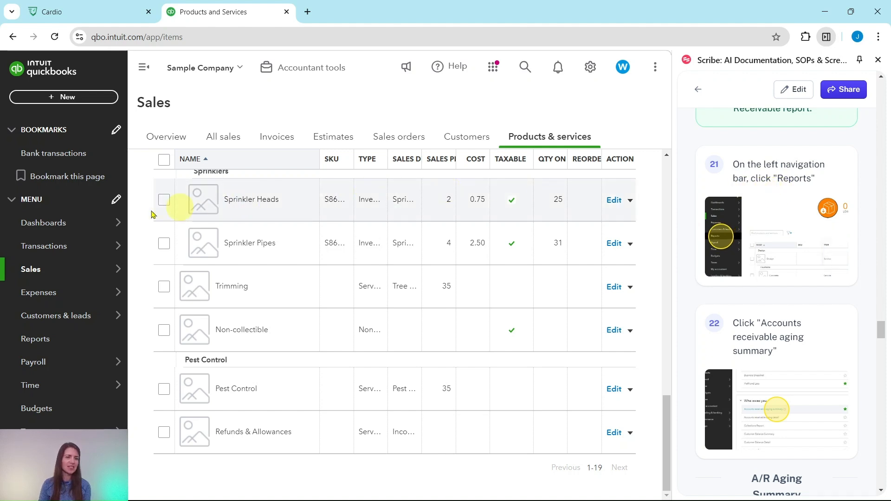
mouse_move(41, 306)
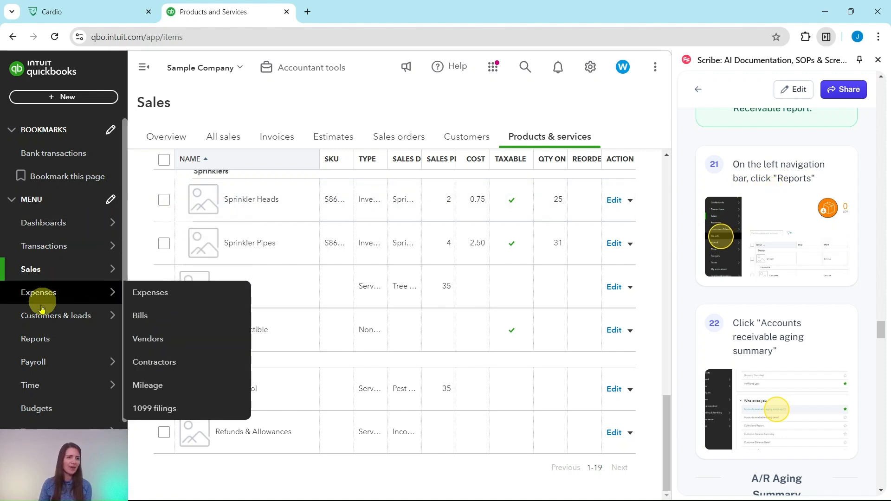
click(33, 345)
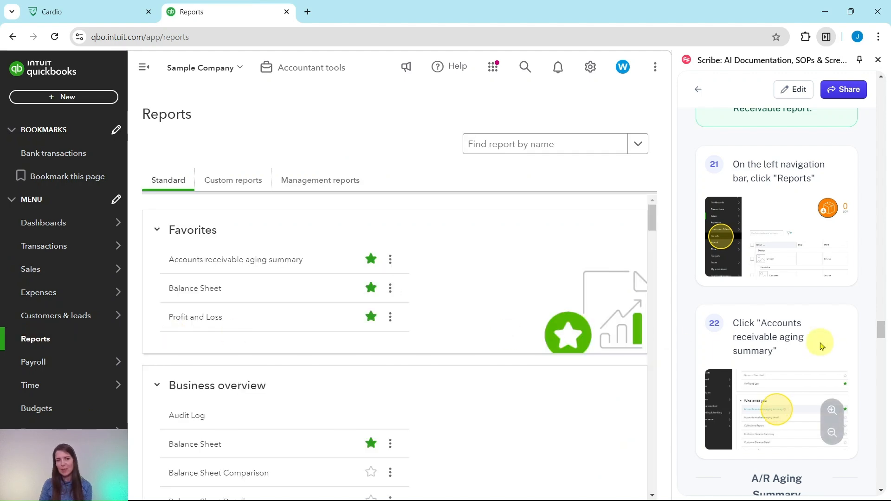
scroll(797, 345, down, 2)
scroll(798, 345, down, 1)
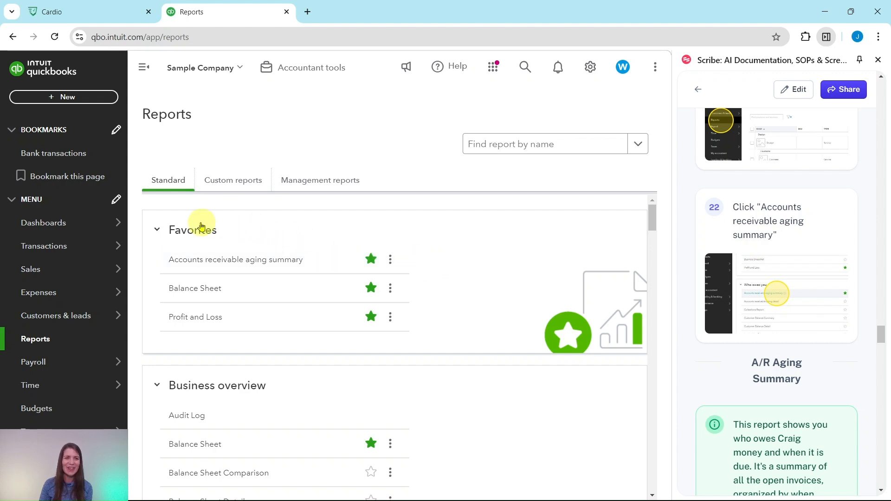
scroll(325, 314, down, 10)
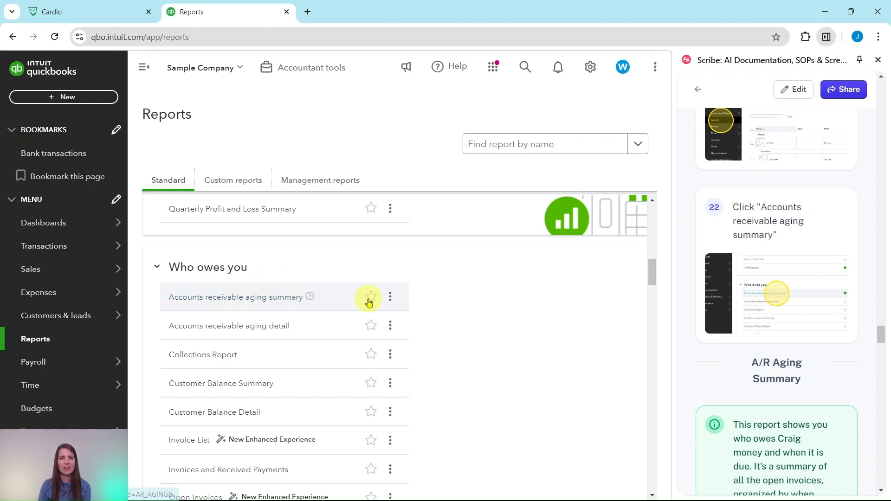
scroll(455, 327, up, 10)
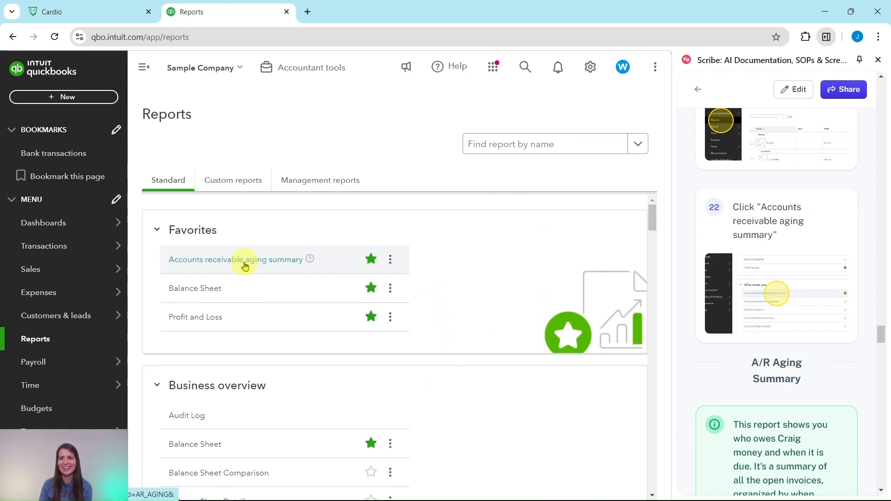
click(244, 263)
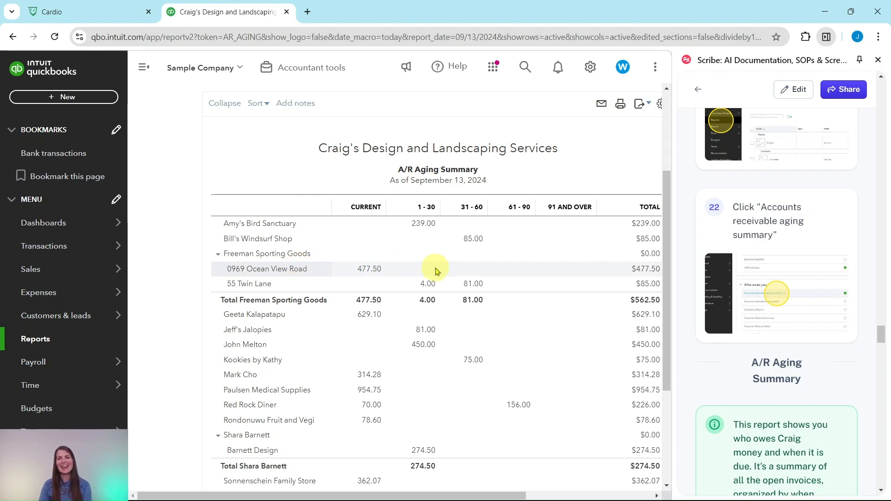
Examine the Barnett Design balance in the A/R Aging Summary and read the guide up to its Credit Memo section
scroll(772, 297, down, 5)
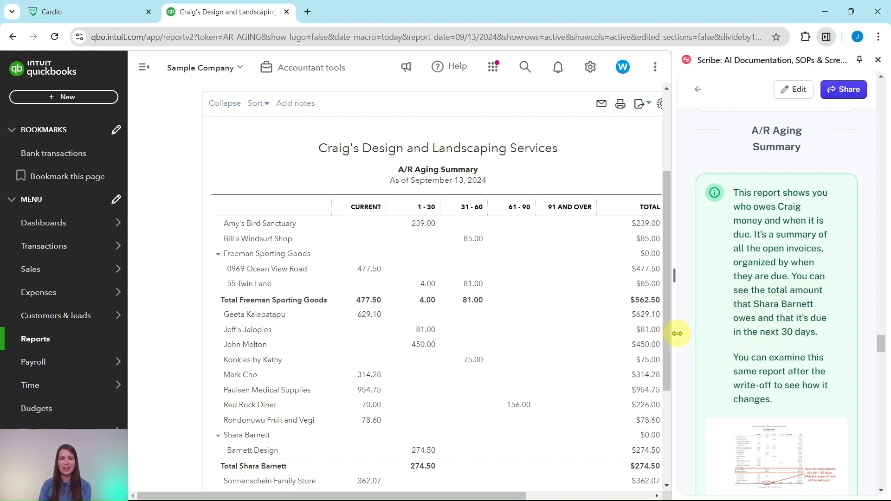
drag(667, 369, 659, 420)
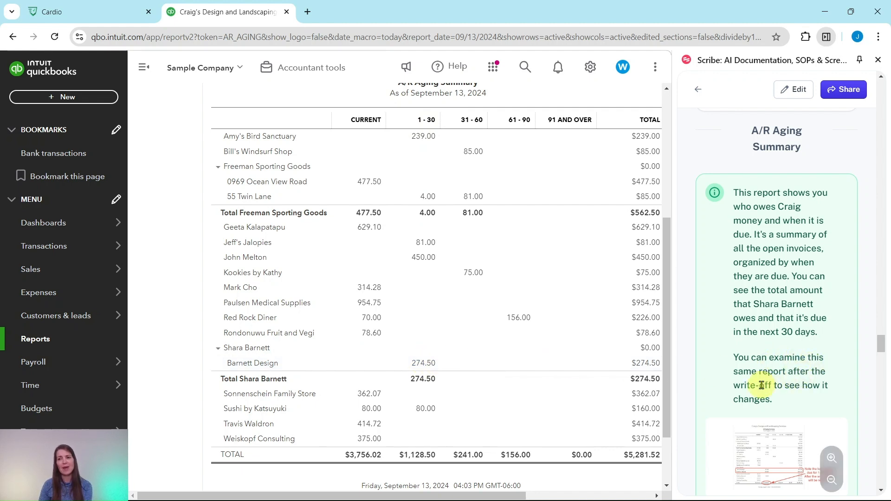
scroll(807, 387, down, 8)
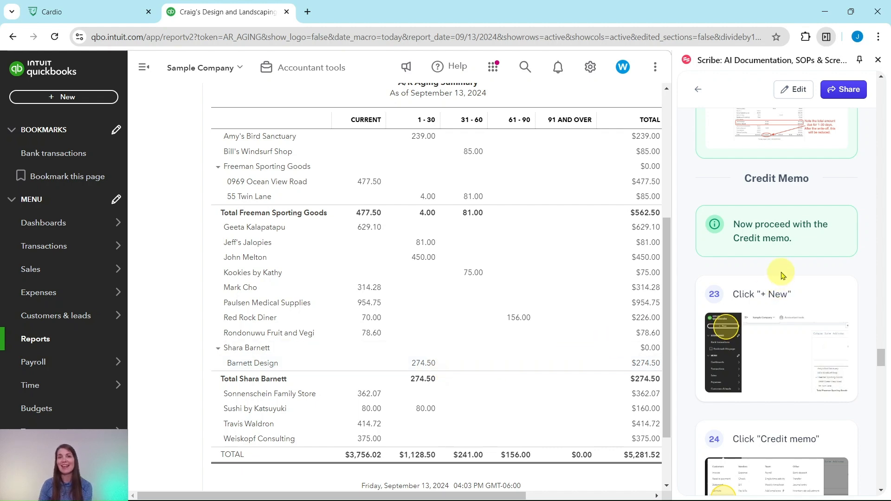
scroll(783, 275, down, 2)
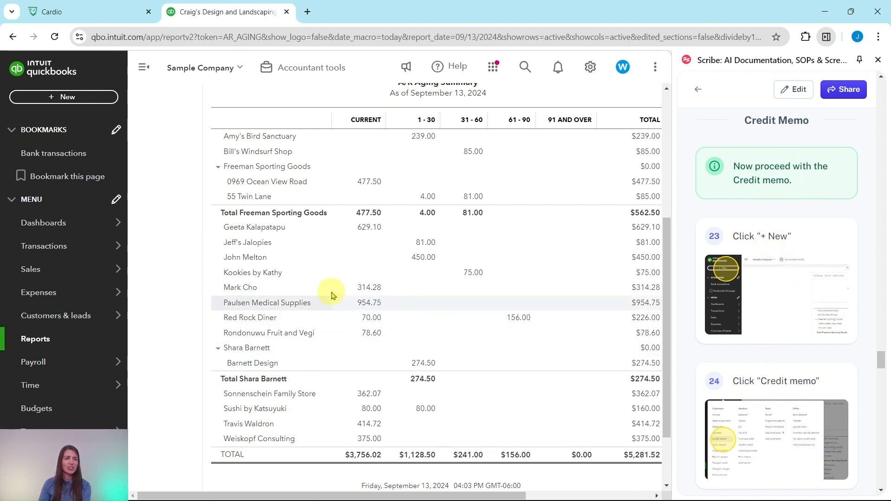
Create a new credit memo and choose the sub-customer Barnett Design as its customer
click(61, 98)
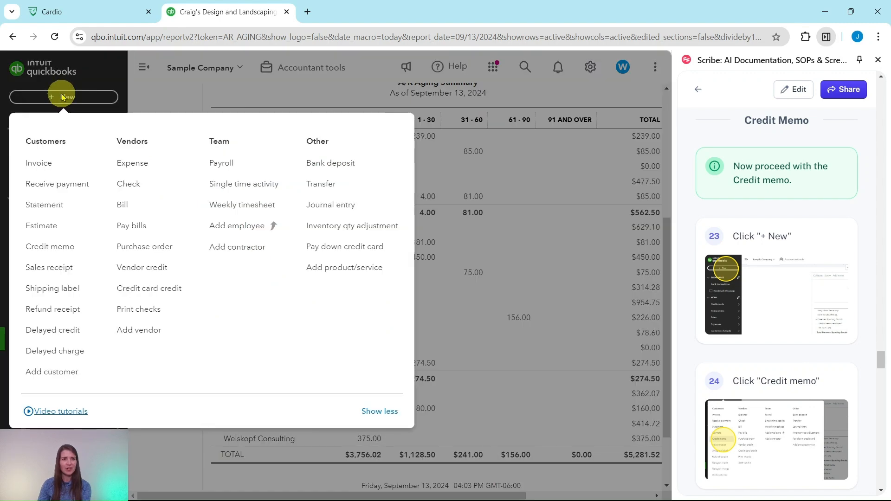
click(52, 250)
scroll(766, 249, down, 5)
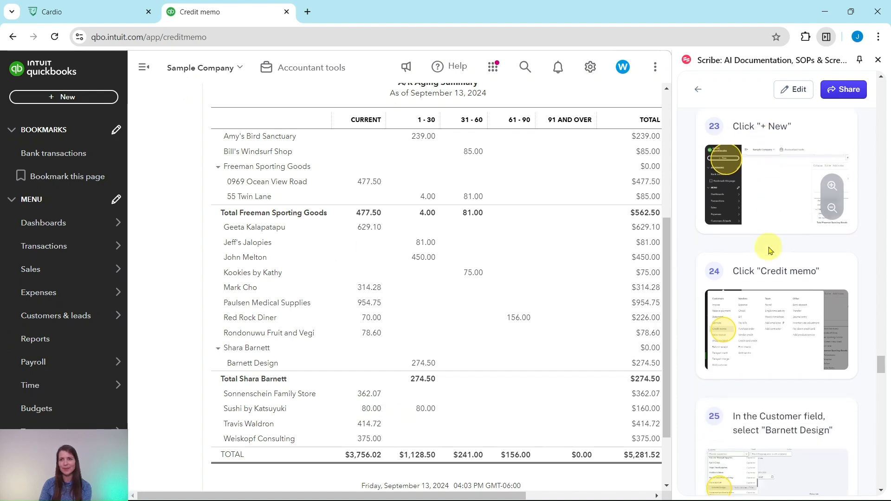
scroll(769, 250, down, 2)
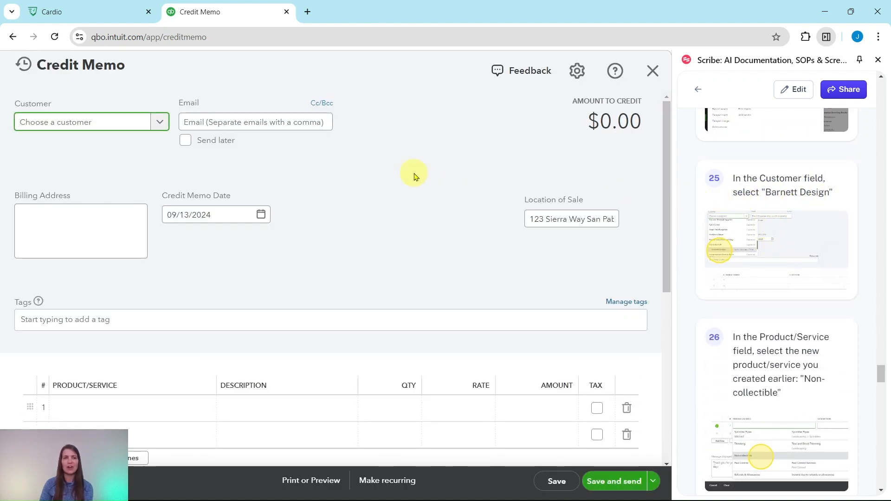
click(160, 122)
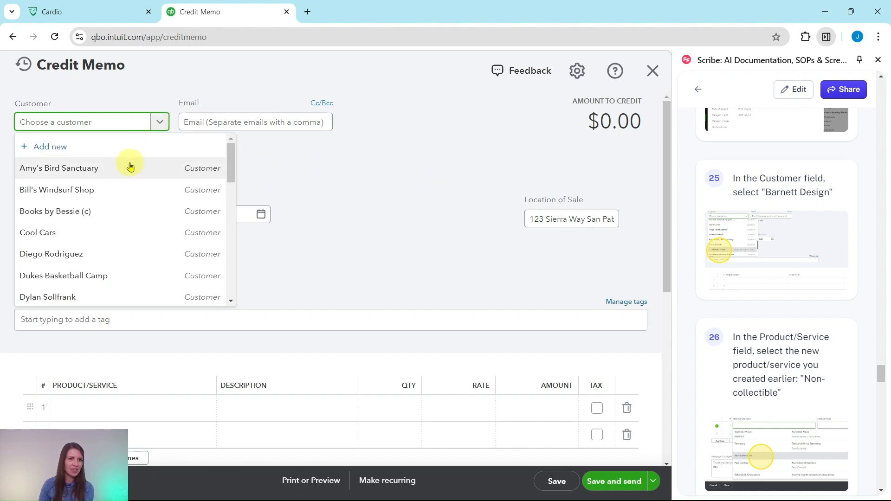
scroll(128, 173, down, 10)
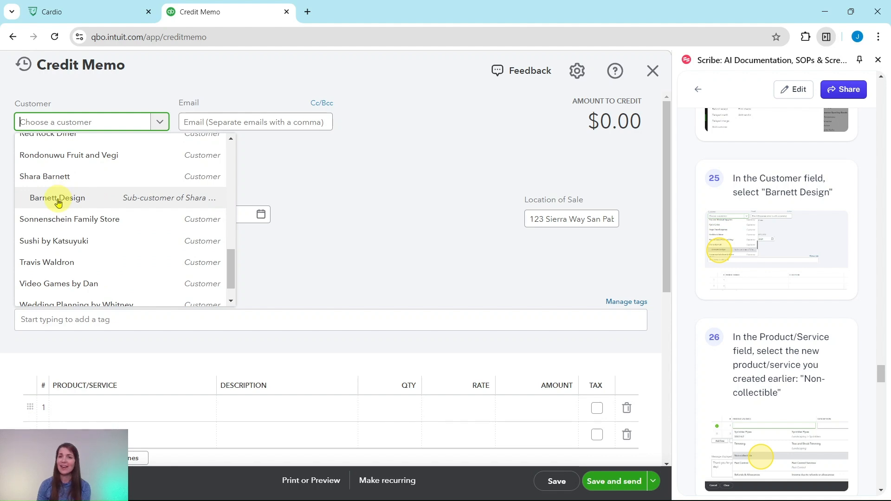
click(58, 202)
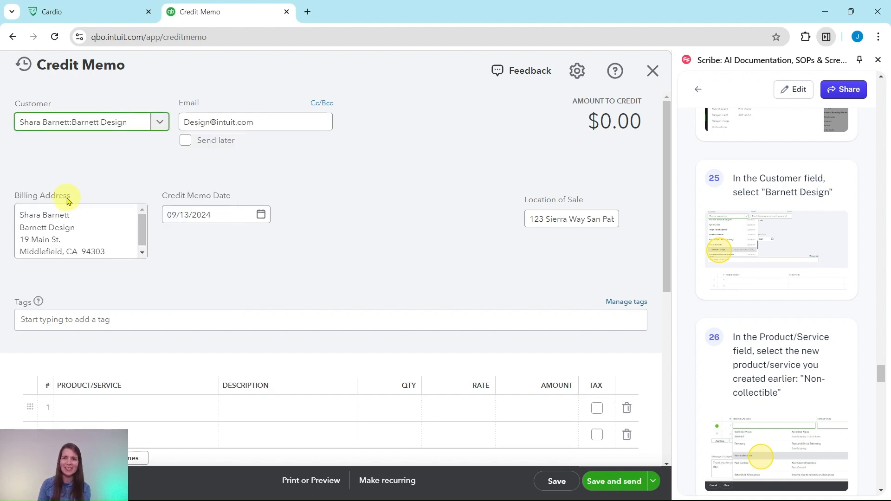
Add the Non-collectible item as the product/service on line 1 of the credit memo
scroll(783, 195, down, 4)
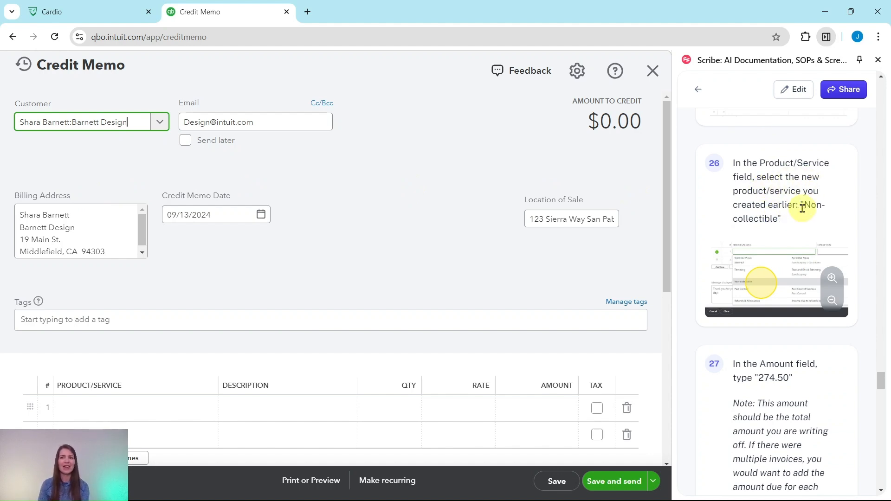
scroll(495, 213, down, 3)
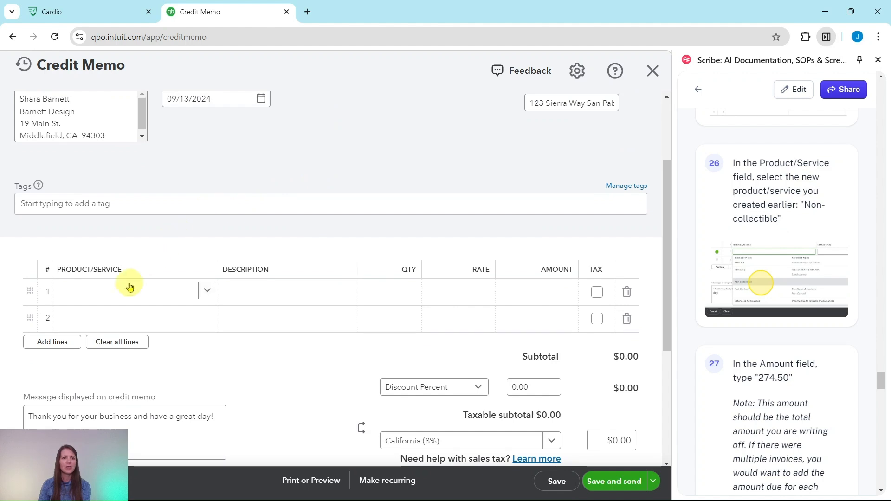
click(126, 293)
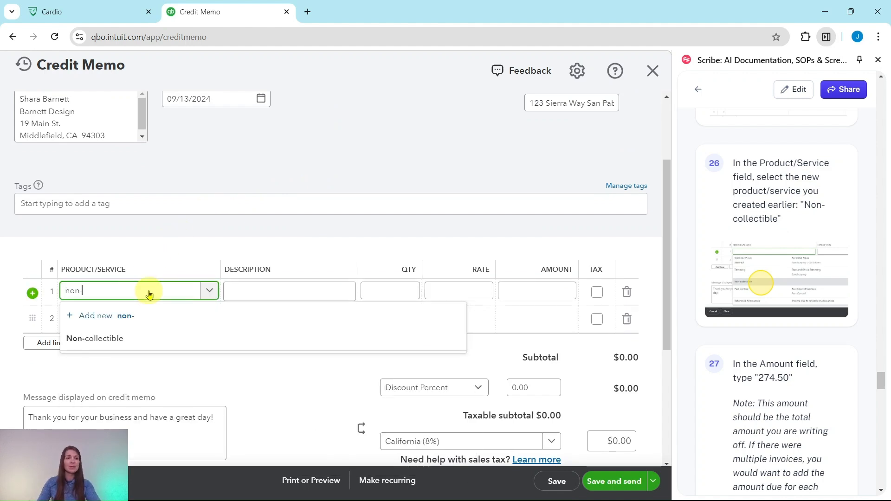
click(96, 339)
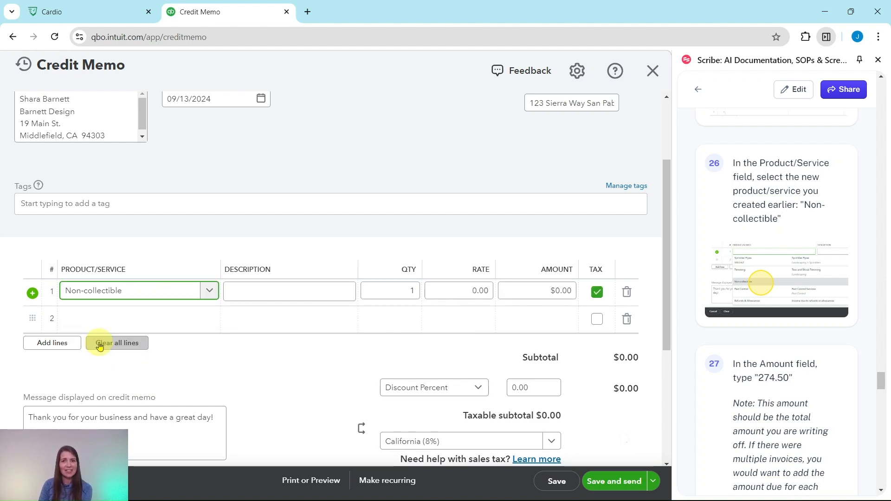
Set the Non-collectible line's amount to 274.50 and turn off tax for that line
scroll(764, 264, down, 5)
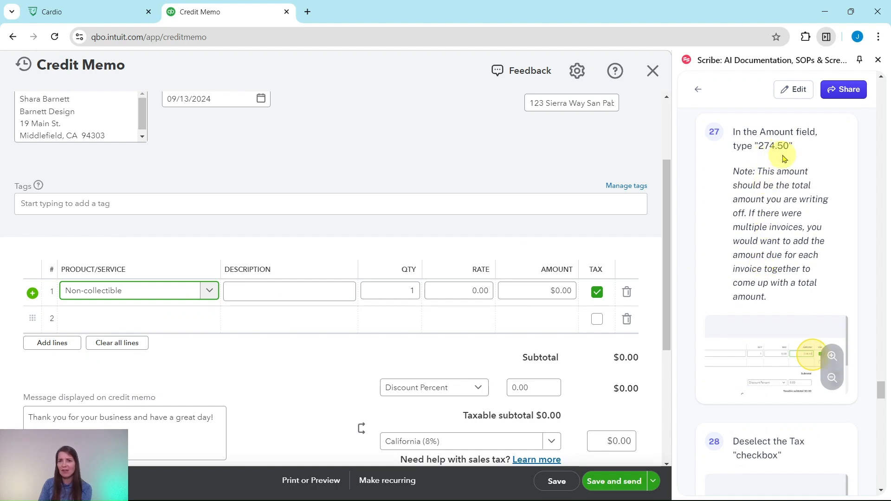
click(553, 292)
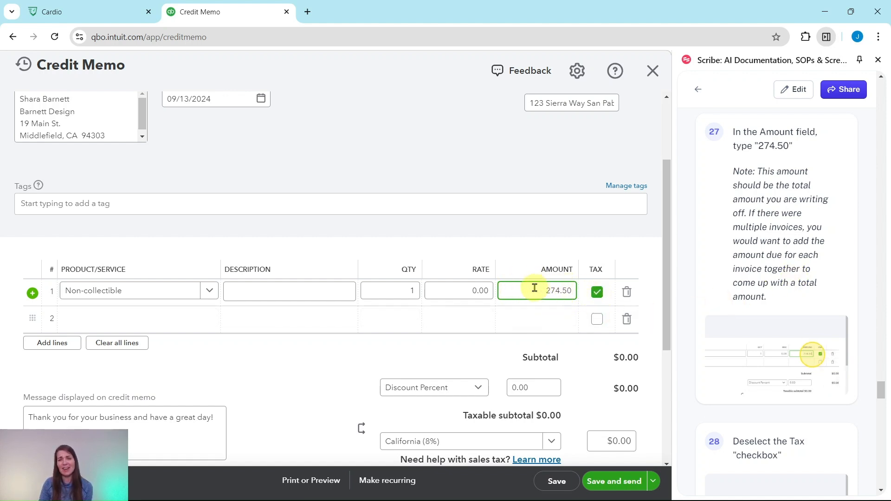
scroll(786, 261, down, 3)
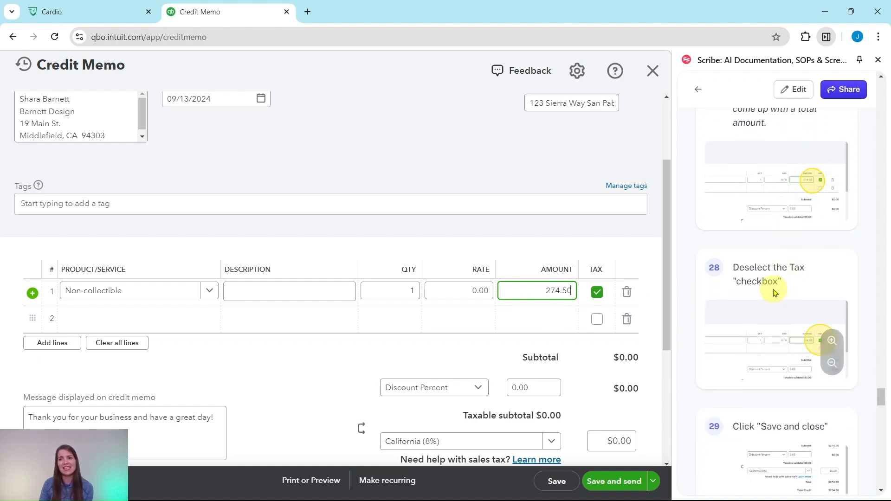
scroll(774, 288, down, 1)
click(598, 292)
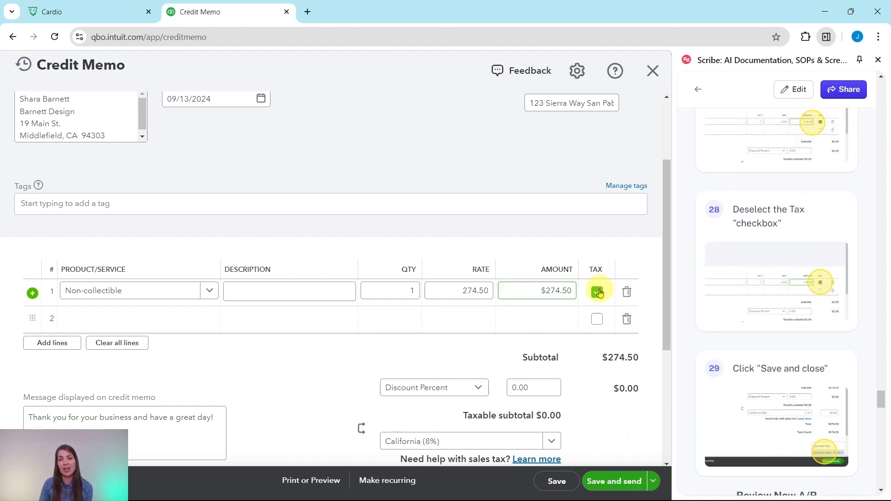
Check the Non-collectible line, then save and close the credit memo
scroll(656, 250, up, 1)
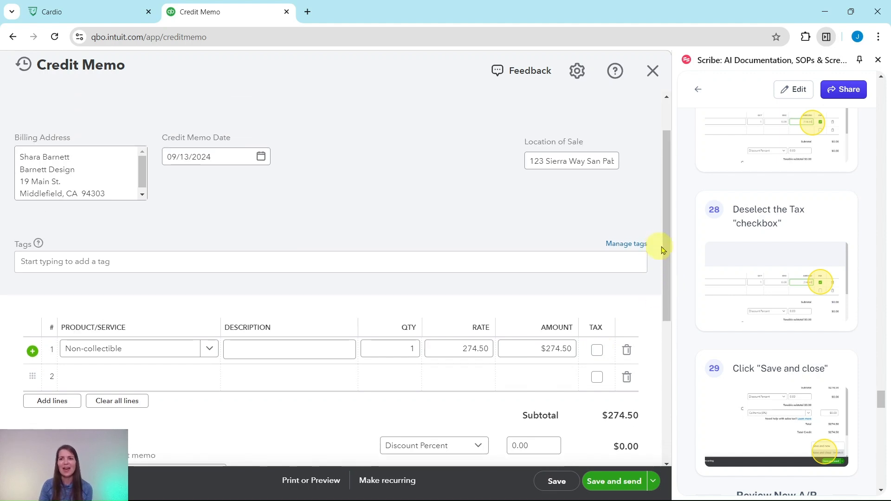
scroll(692, 240, down, 1)
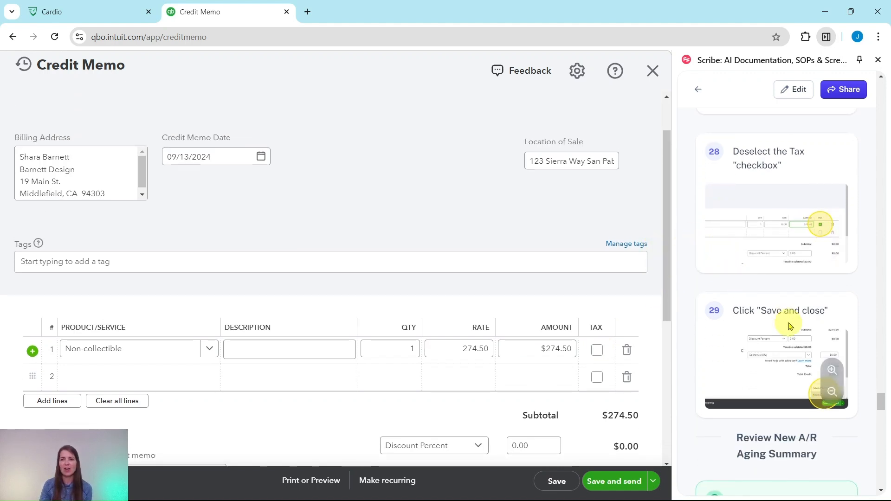
click(656, 486)
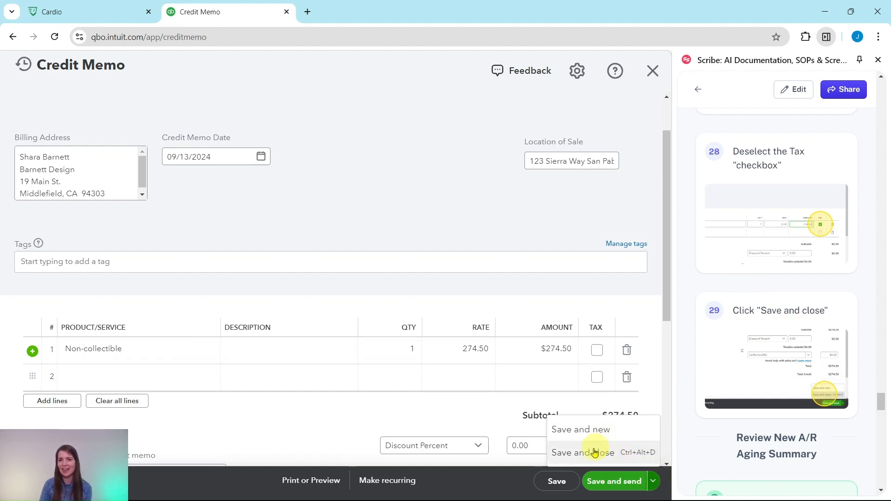
click(587, 459)
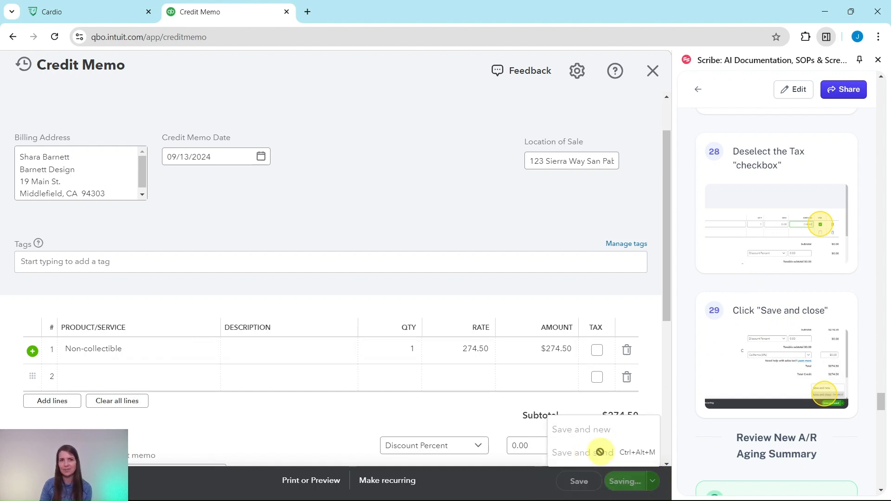
Examine the customer rows and column totals in the A/R Aging Summary against the guide's Review New A/R Aging Summary section
scroll(732, 298, down, 2)
scroll(732, 298, down, 5)
scroll(731, 279, up, 2)
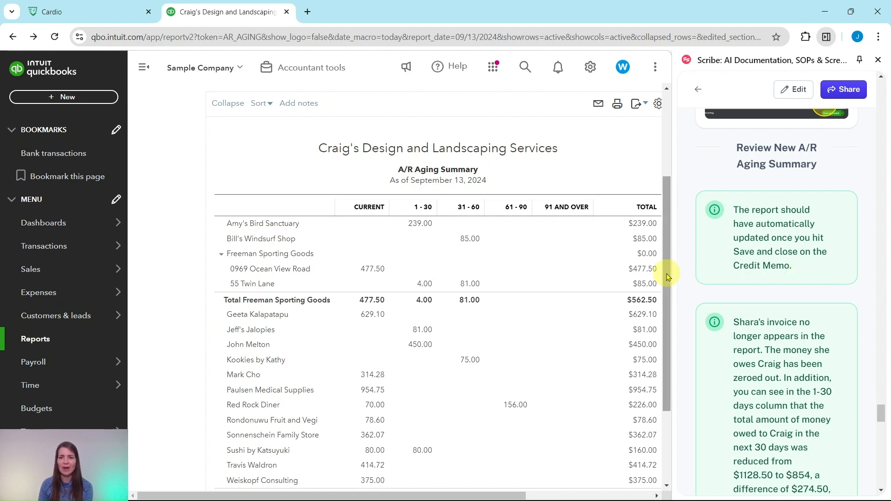
scroll(667, 283, down, 2)
drag(666, 283, 667, 340)
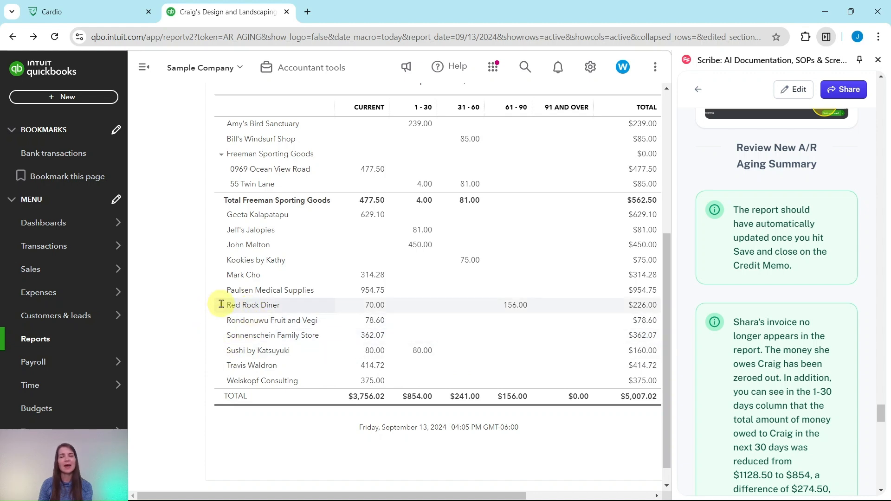
scroll(785, 311, down, 3)
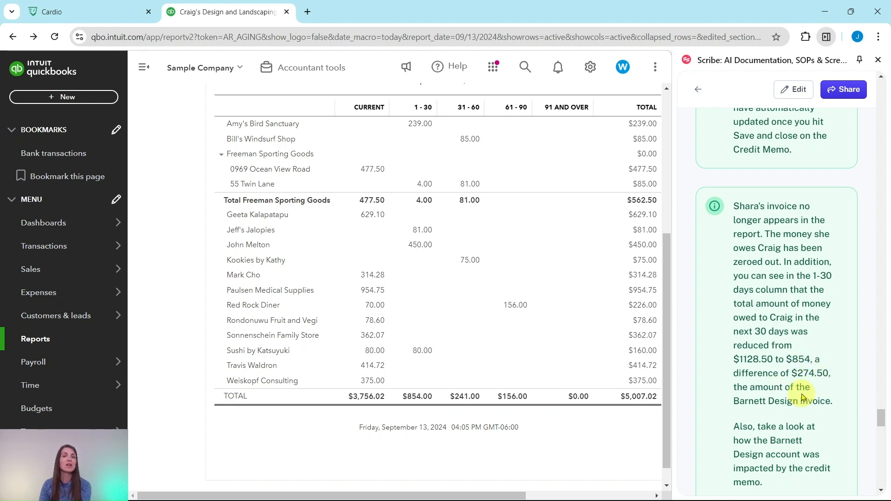
scroll(793, 374, down, 4)
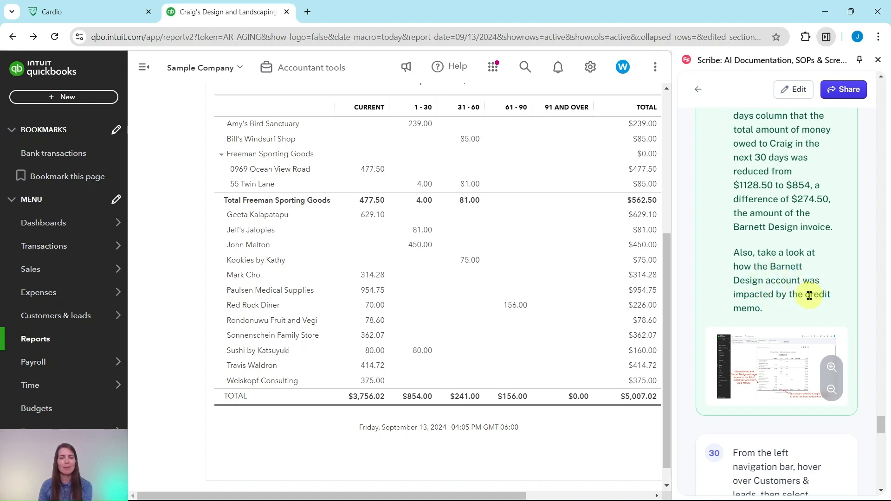
Following step 30 of the guide, open the Customers list
scroll(809, 296, down, 4)
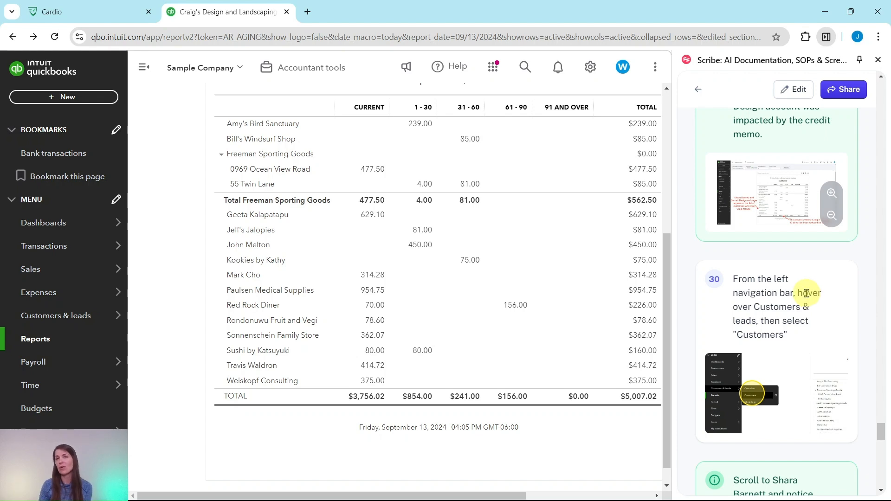
scroll(807, 293, down, 1)
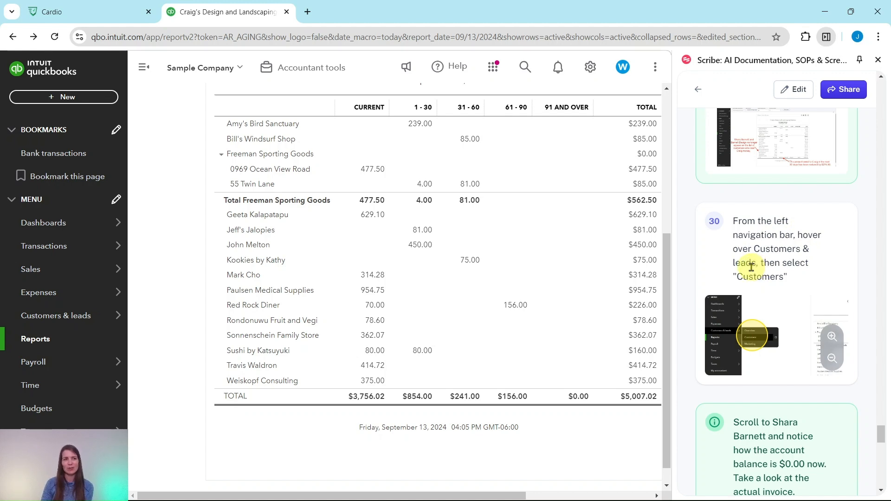
mouse_move(41, 320)
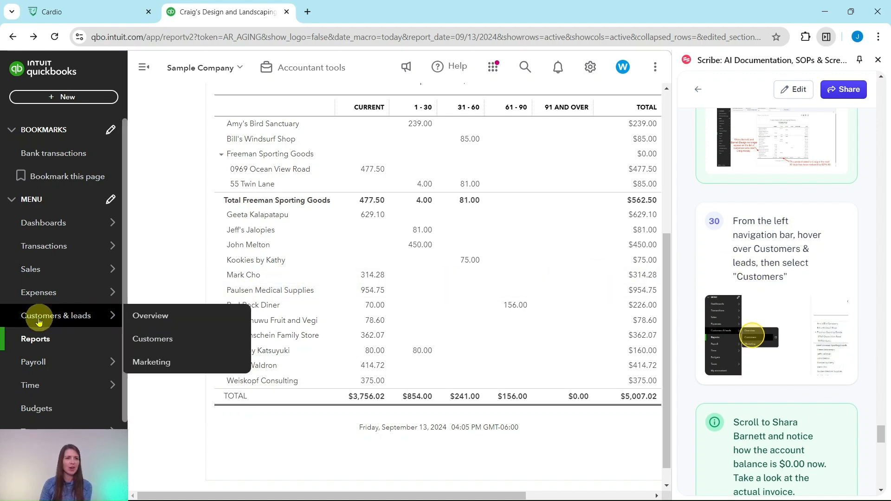
click(162, 345)
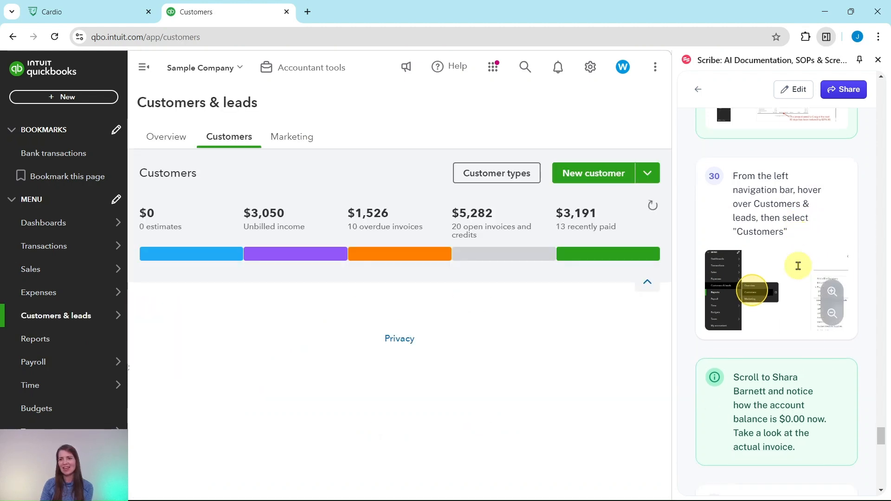
Find the sub-customer Barnett Design in the Customers list, check its open balance, and open its record
scroll(799, 265, down, 1)
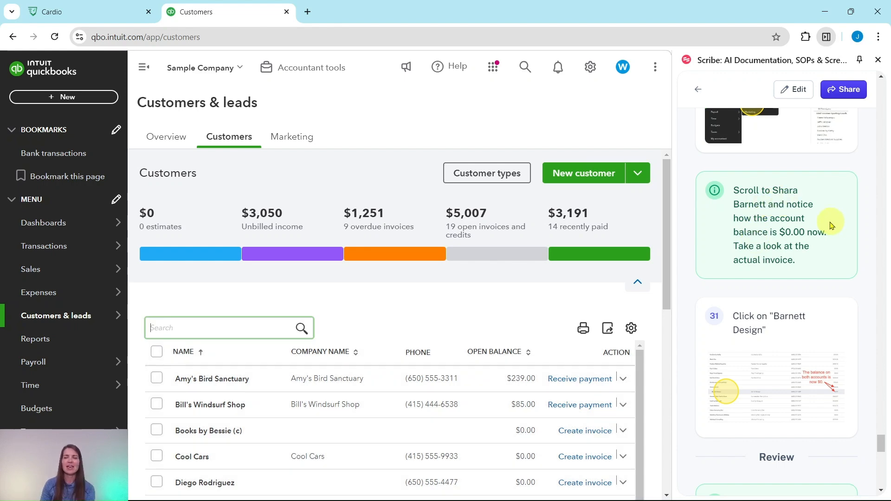
scroll(355, 304, down, 4)
scroll(356, 305, down, 9)
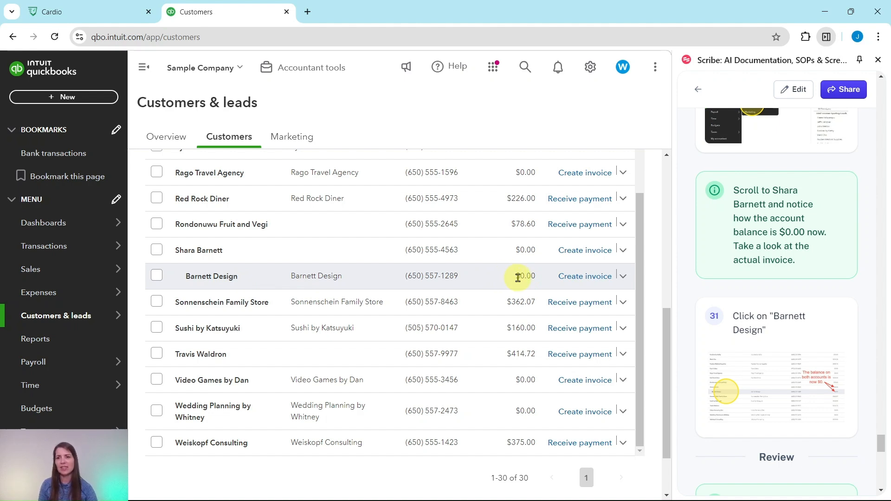
click(227, 279)
Examine the Barnett Design open balance and the payment, credit memo and invoice in its transaction list, alongside the guide's Review section
scroll(730, 288, down, 1)
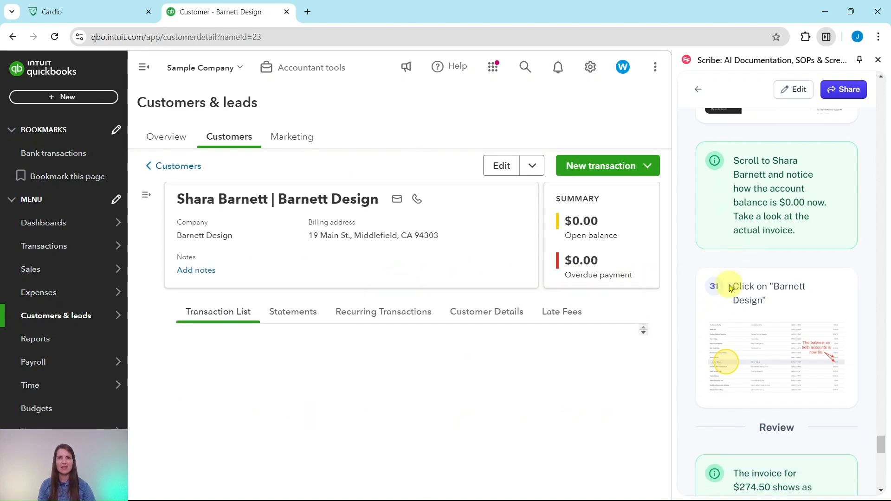
scroll(732, 284, down, 8)
scroll(552, 331, down, 3)
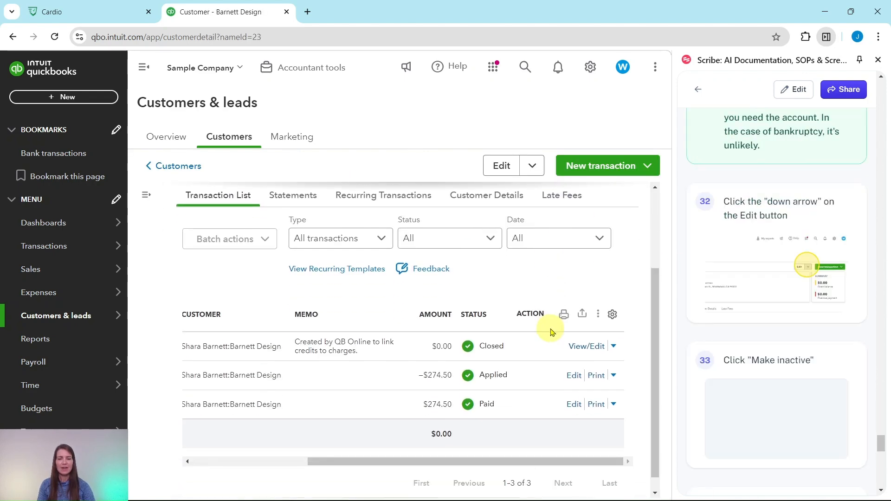
scroll(551, 331, down, 1)
scroll(752, 306, up, 4)
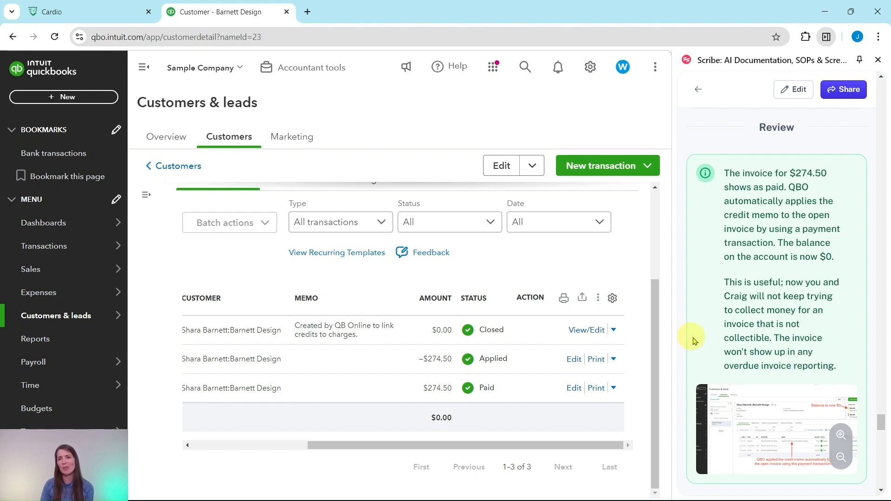
scroll(656, 366, up, 3)
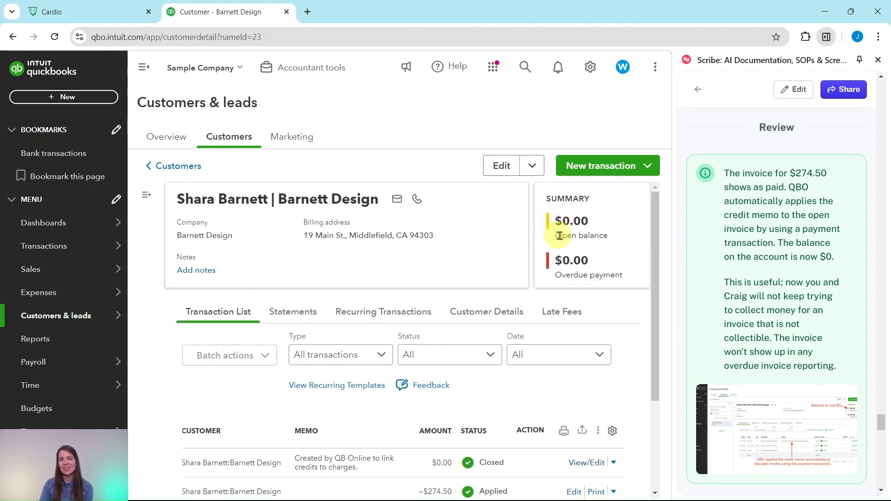
scroll(654, 308, down, 3)
drag(591, 448, 427, 445)
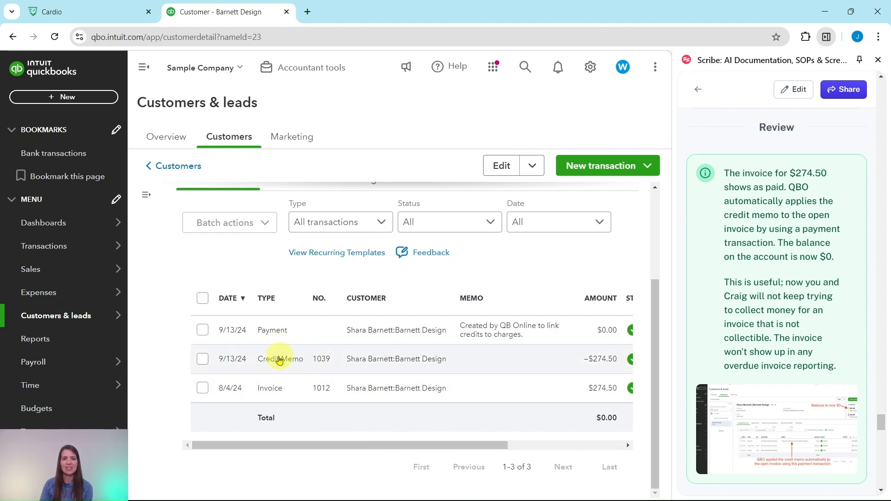
drag(458, 446, 560, 445)
Following the guide's Make Inactive section, make the Barnett Design customer account inactive and confirm the change
scroll(782, 383, down, 8)
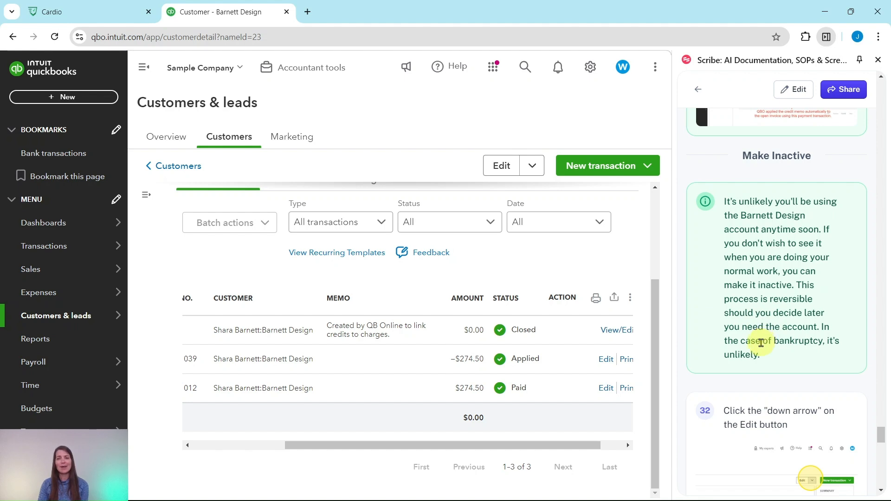
scroll(800, 314, down, 4)
drag(605, 445, 620, 446)
scroll(591, 238, up, 3)
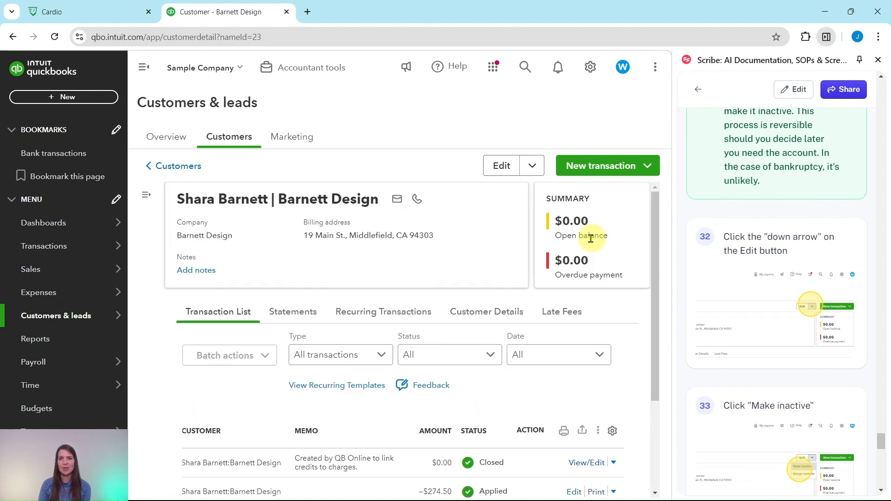
click(534, 168)
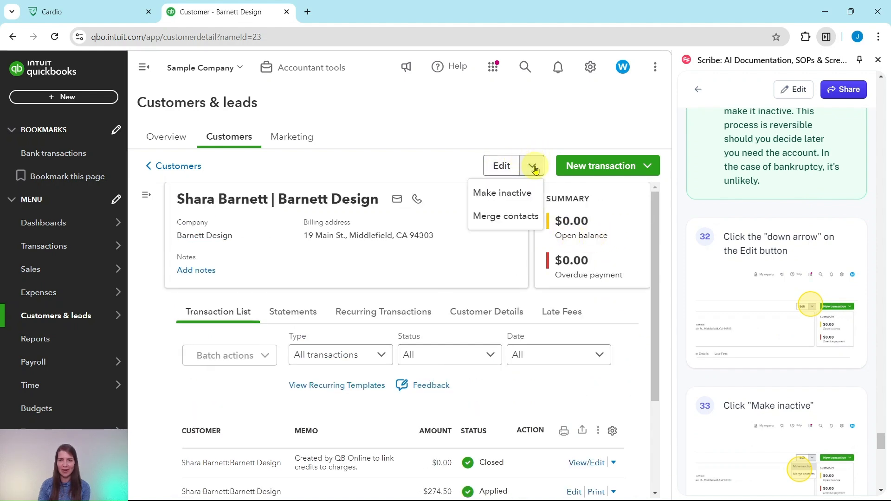
click(498, 198)
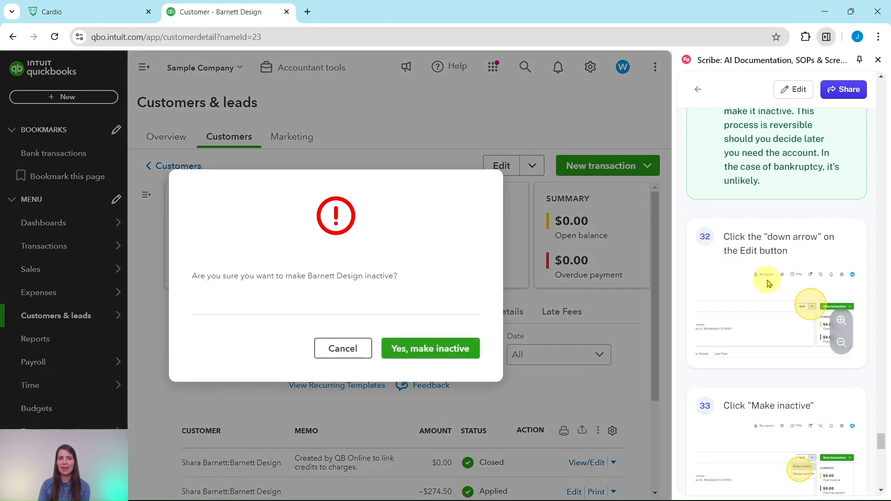
scroll(773, 277, down, 3)
scroll(773, 277, down, 5)
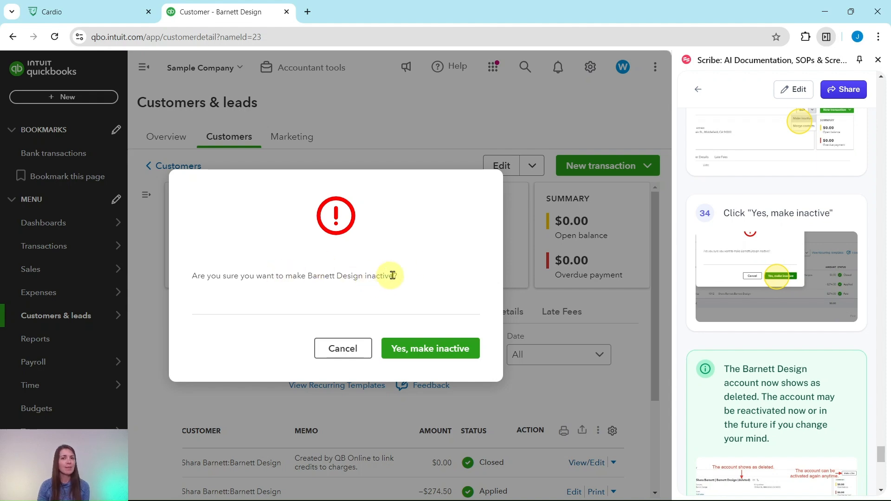
click(427, 354)
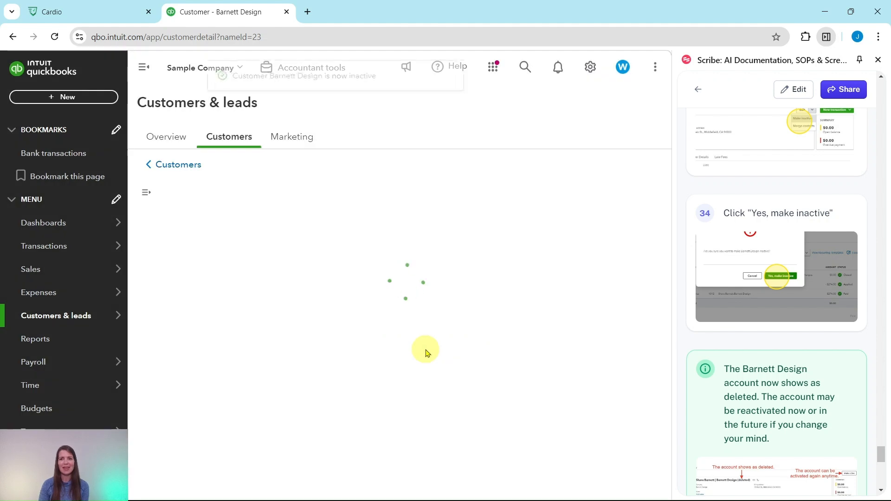
Following step 35 of the guide, return from the inactive Barnett Design record to the Customers list
scroll(738, 293, down, 3)
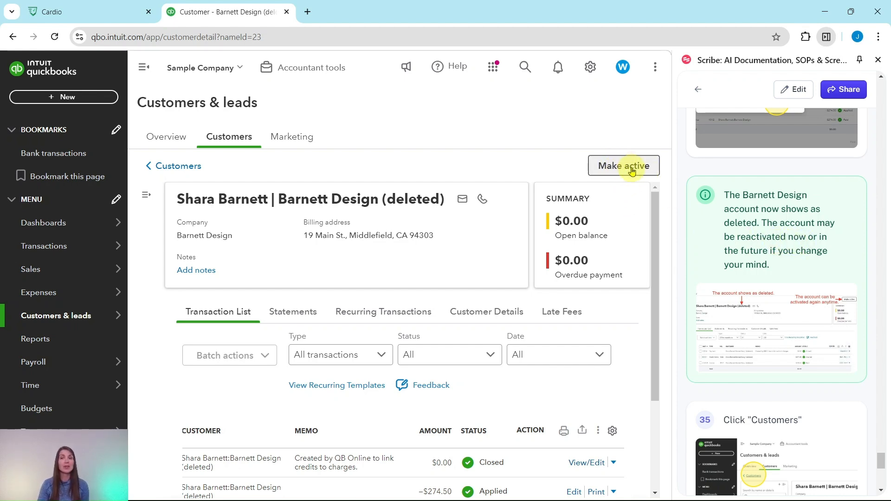
scroll(752, 216, down, 5)
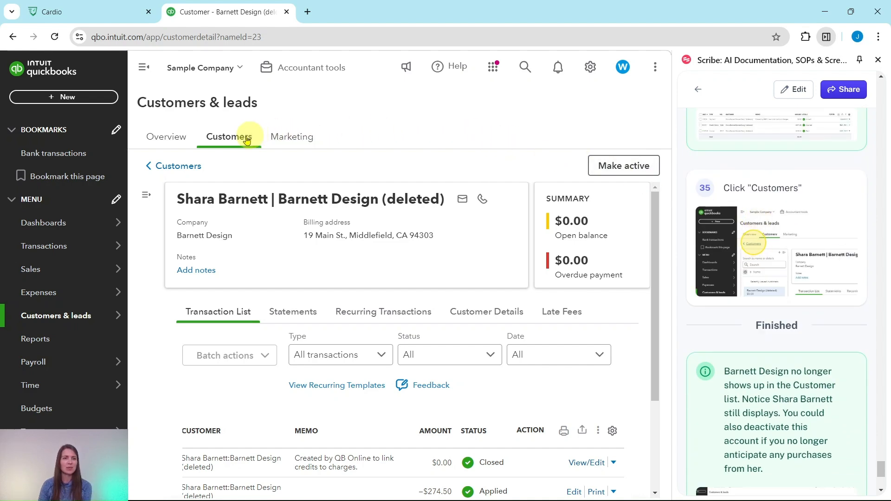
click(180, 172)
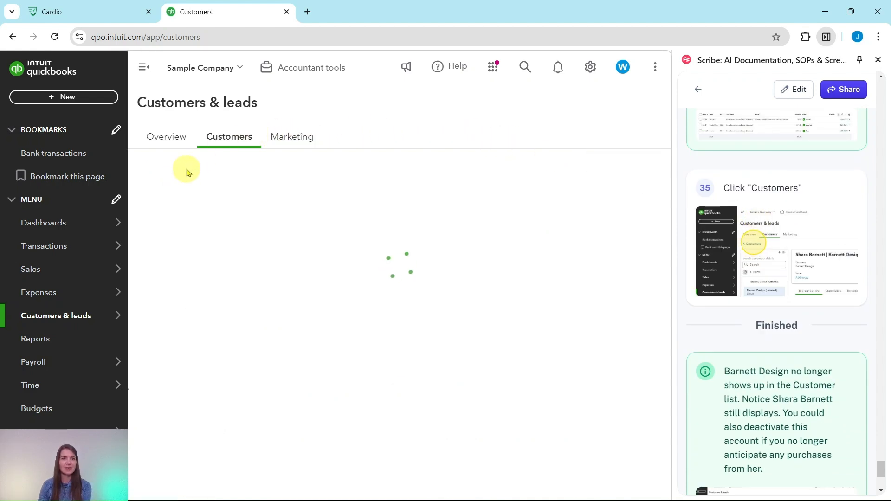
Look through the Customers list for Barnett Design and compare it with the guide's Finished section
scroll(506, 267, down, 5)
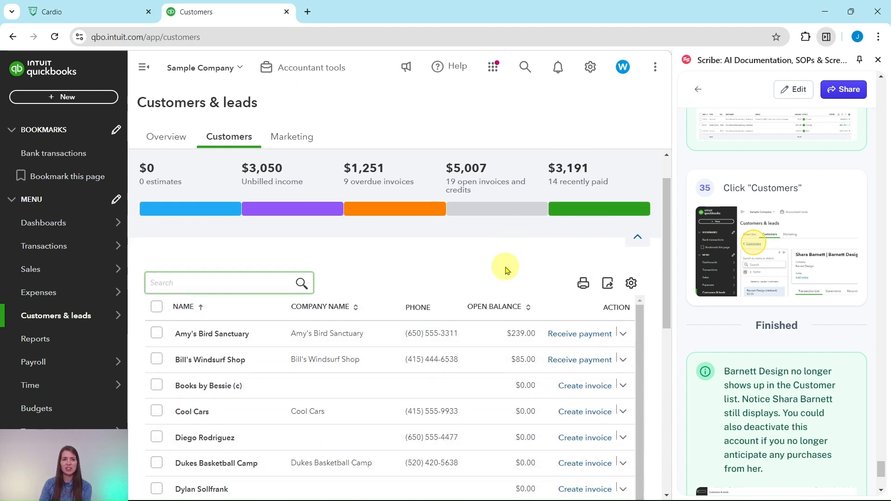
scroll(647, 324, down, 10)
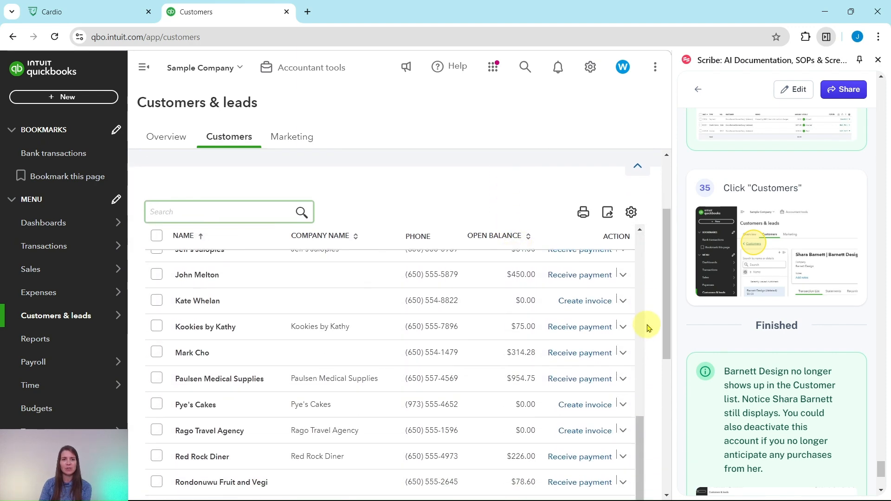
scroll(648, 327, down, 1)
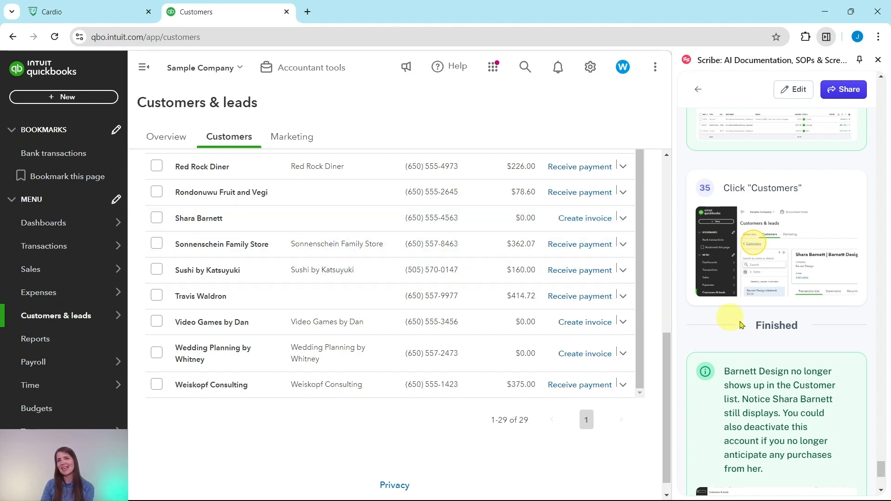
scroll(771, 339, down, 4)
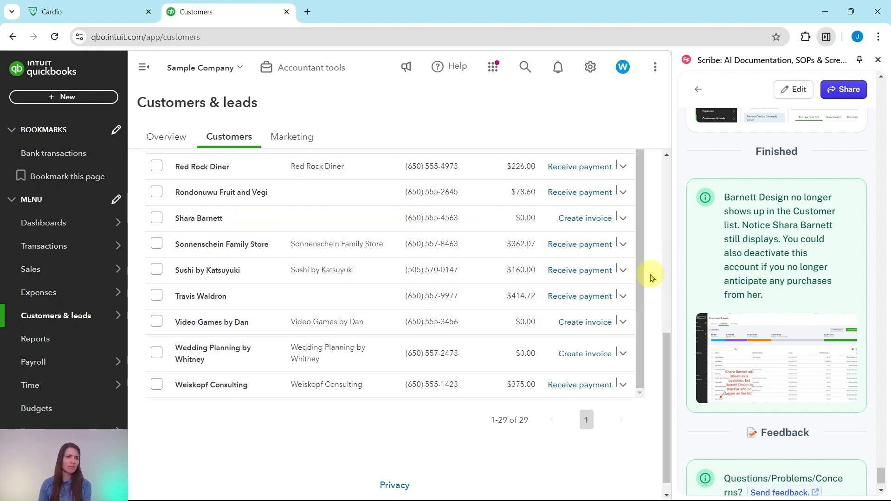
Set the Customers list to include inactive customers and locate the Barnett Design sub-customer in it
scroll(649, 281, up, 10)
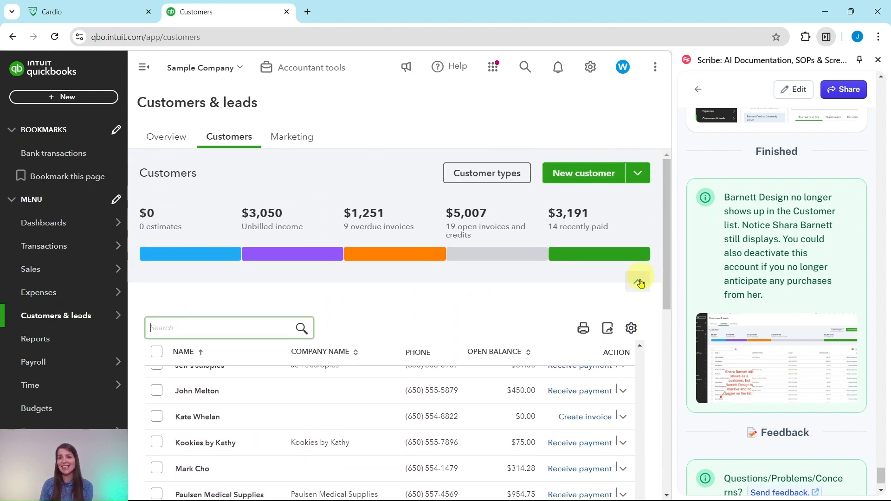
click(630, 330)
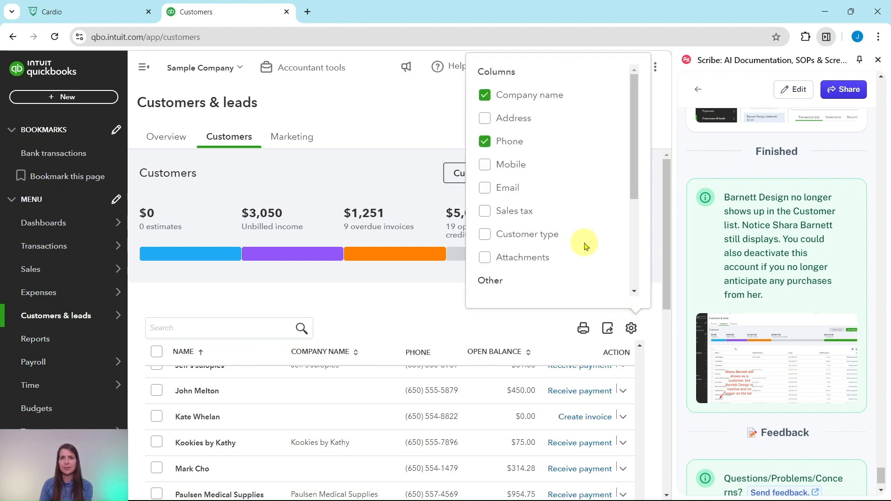
scroll(583, 239, down, 4)
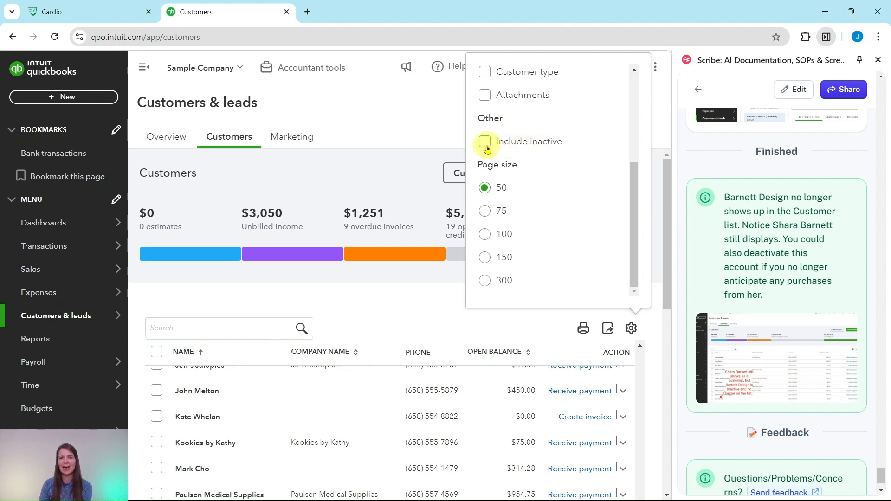
click(486, 146)
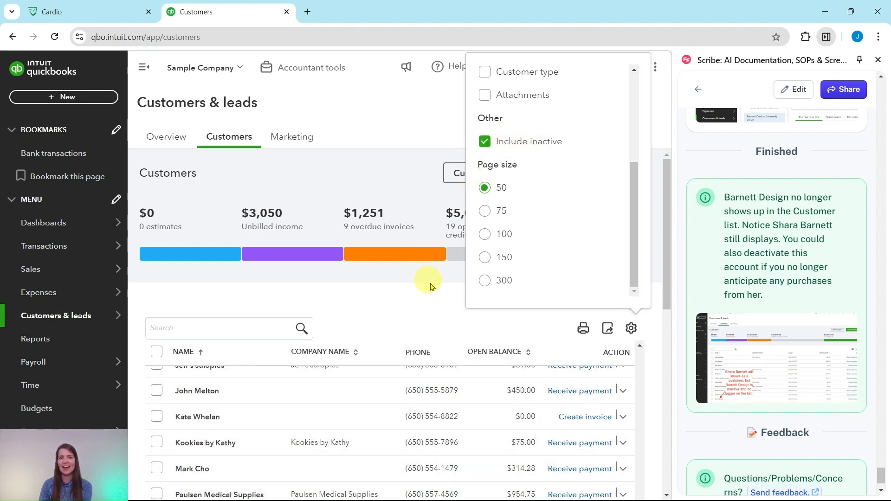
click(655, 328)
scroll(655, 319, down, 9)
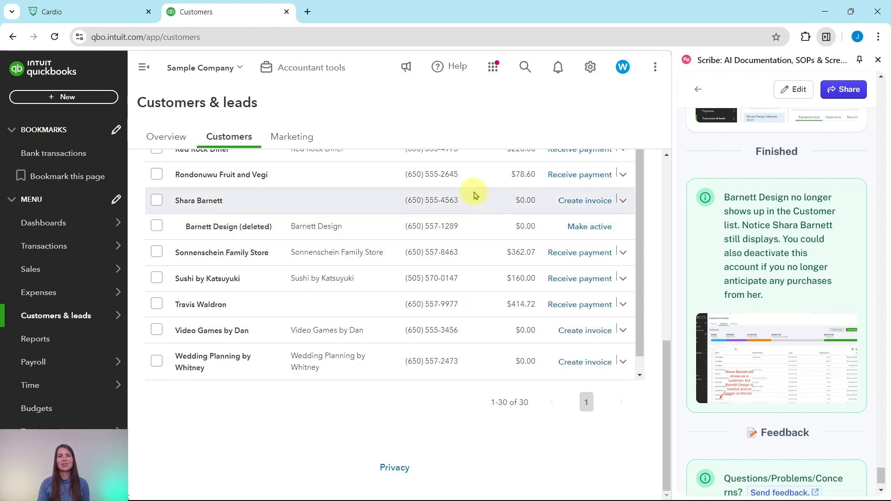
Review the Include inactive option in the Customers list's display settings and return to the top of the list
scroll(662, 243, up, 10)
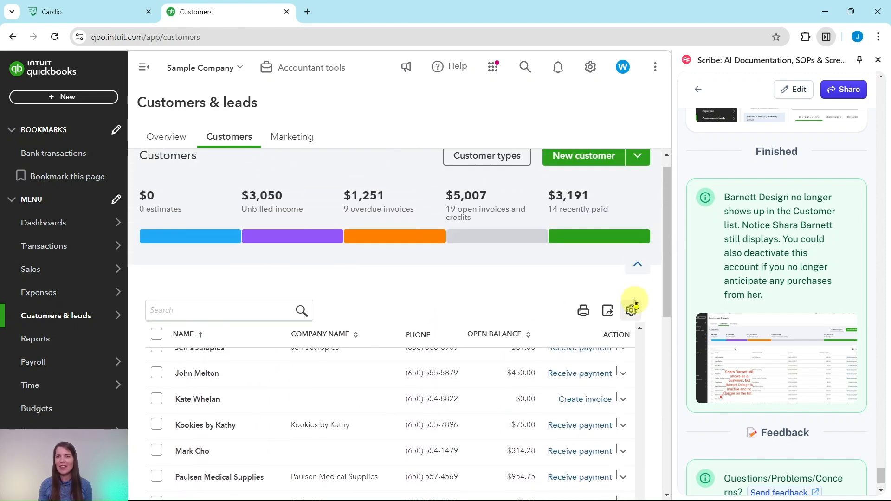
click(632, 313)
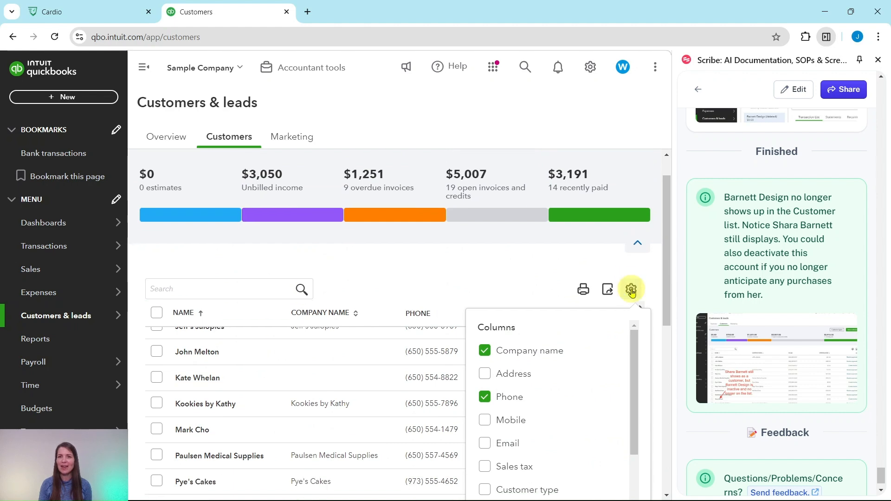
scroll(572, 279, down, 5)
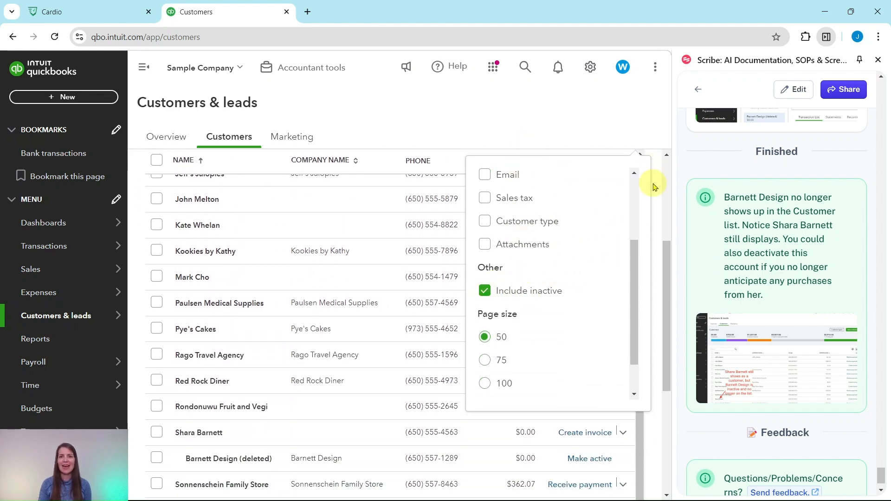
scroll(657, 224, up, 4)
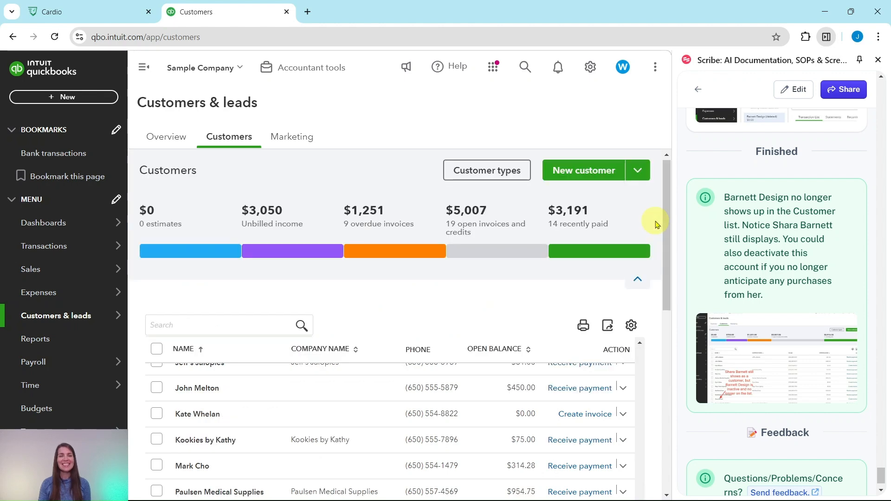